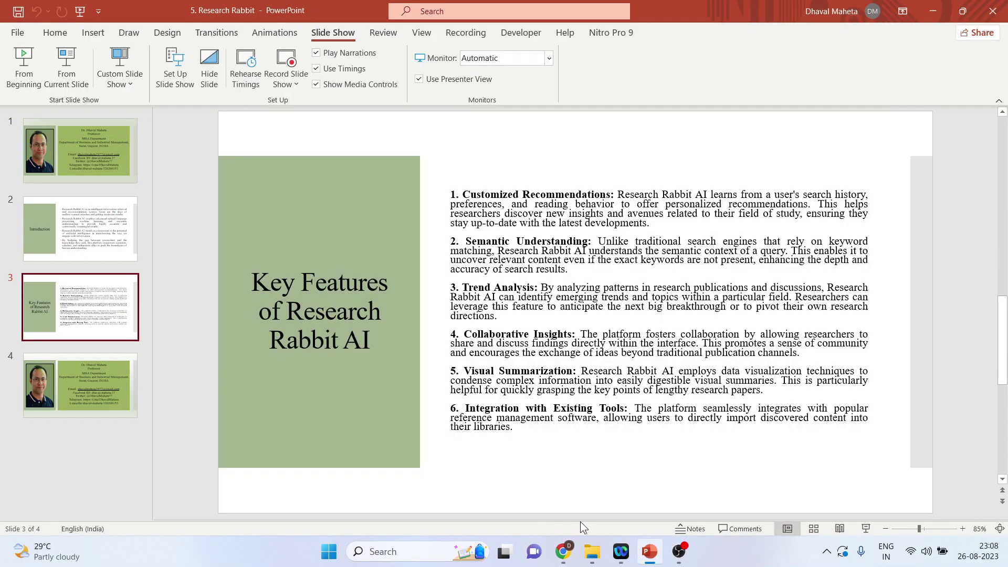
- Open the researchrabbit.ai site from the Google results for 'research rabbit ai'
click(563, 551)
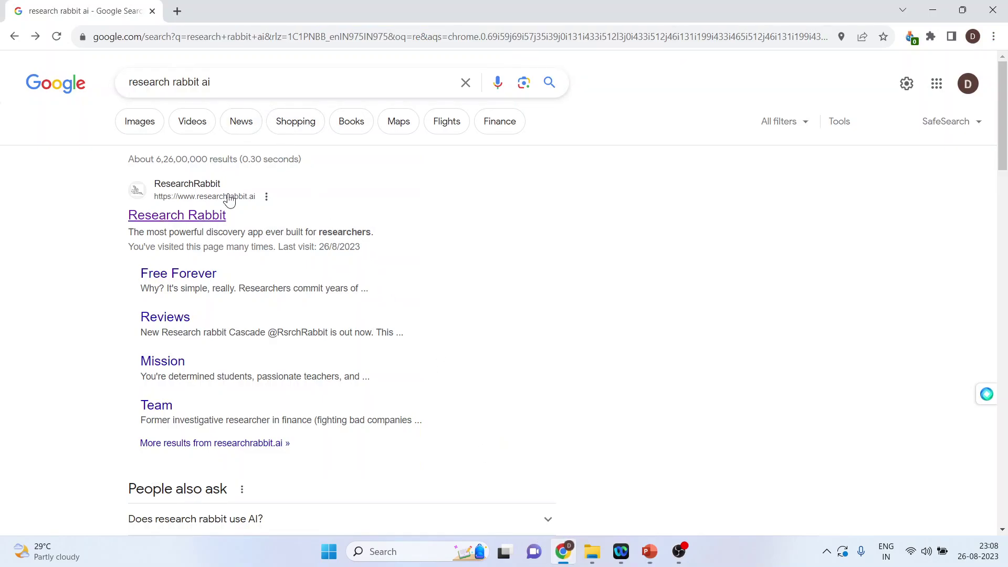
click(208, 226)
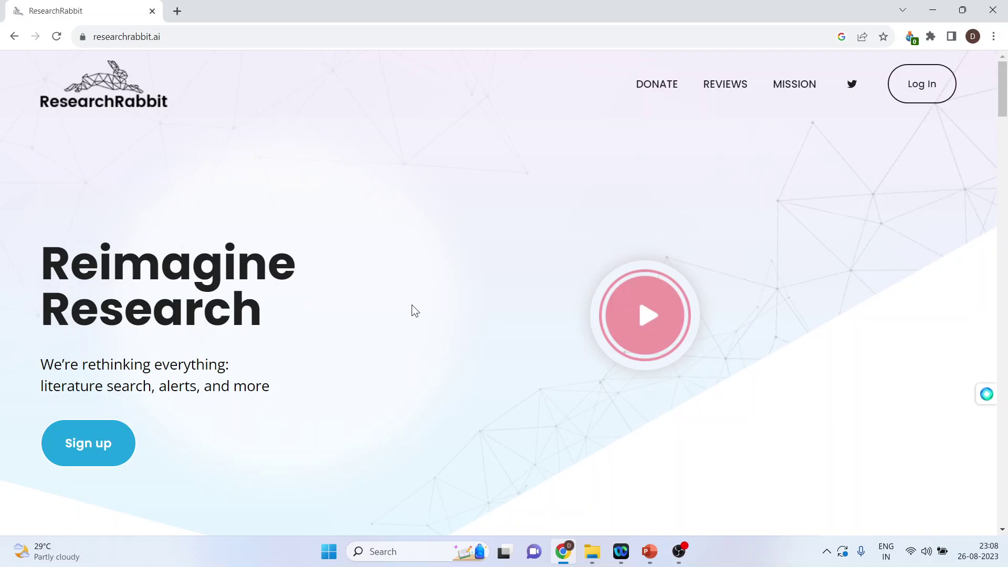
- Scroll down and back up the researchrabbit.ai homepage to review its features
scroll(412, 310, down, 8)
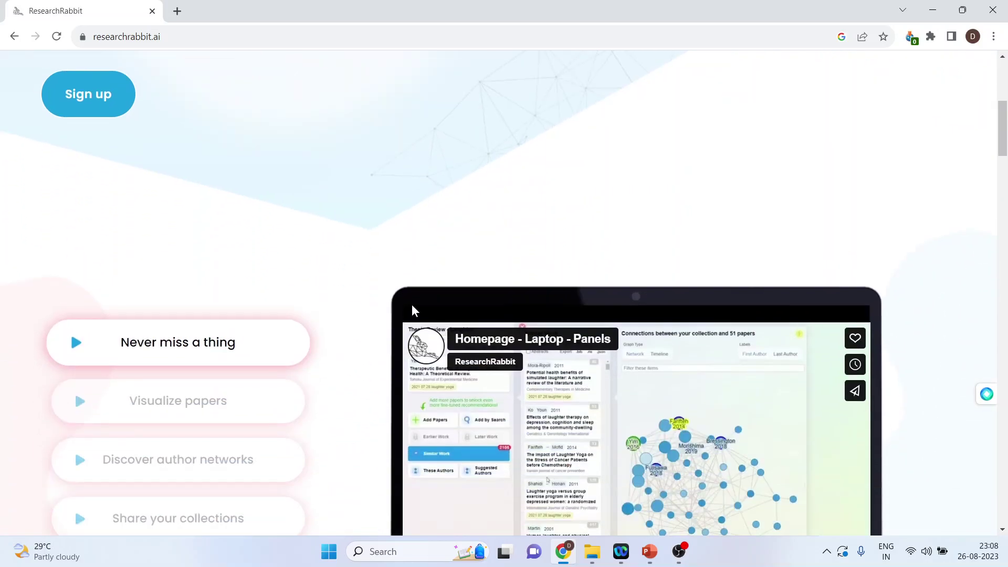
scroll(411, 306, down, 14)
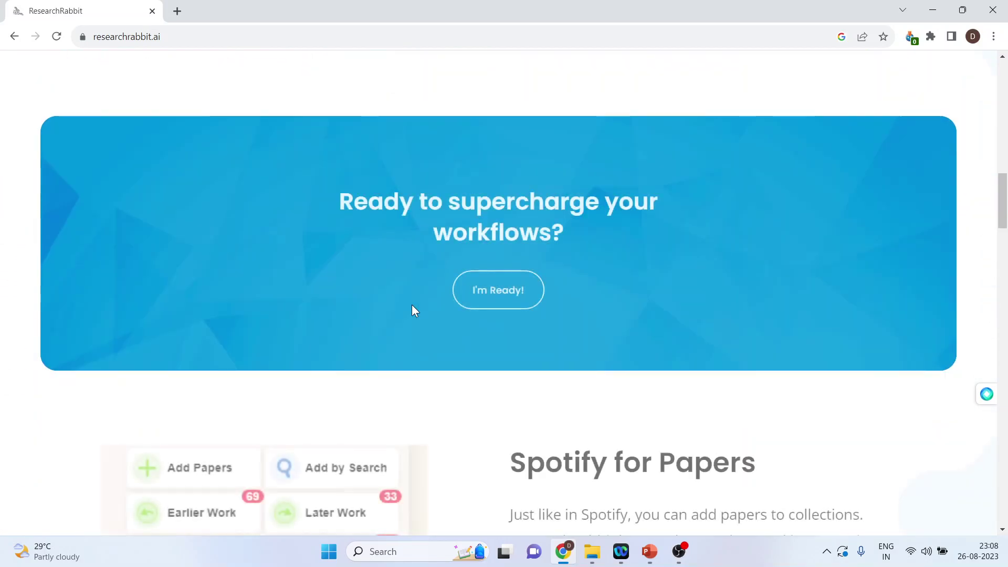
scroll(413, 311, down, 20)
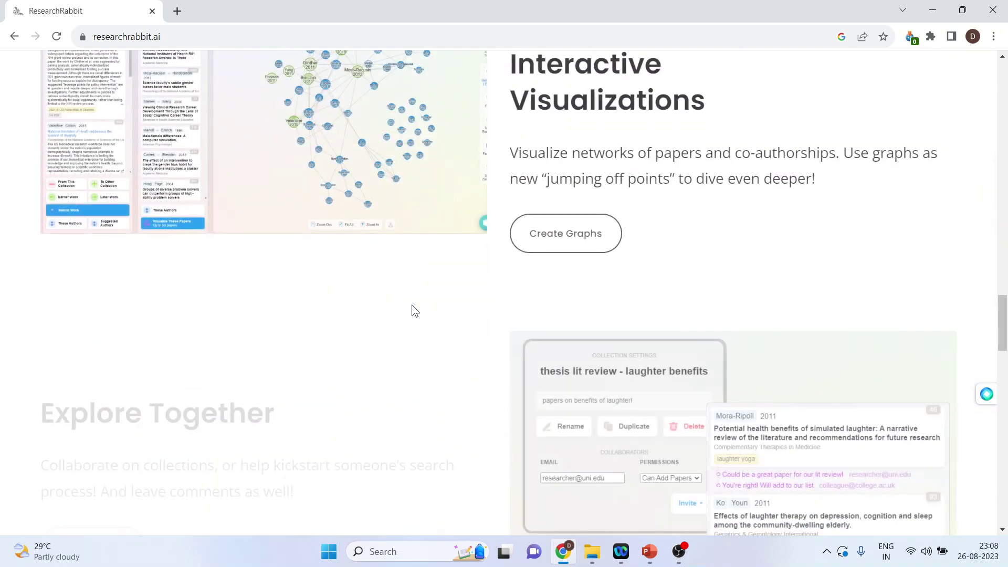
scroll(413, 309, down, 5)
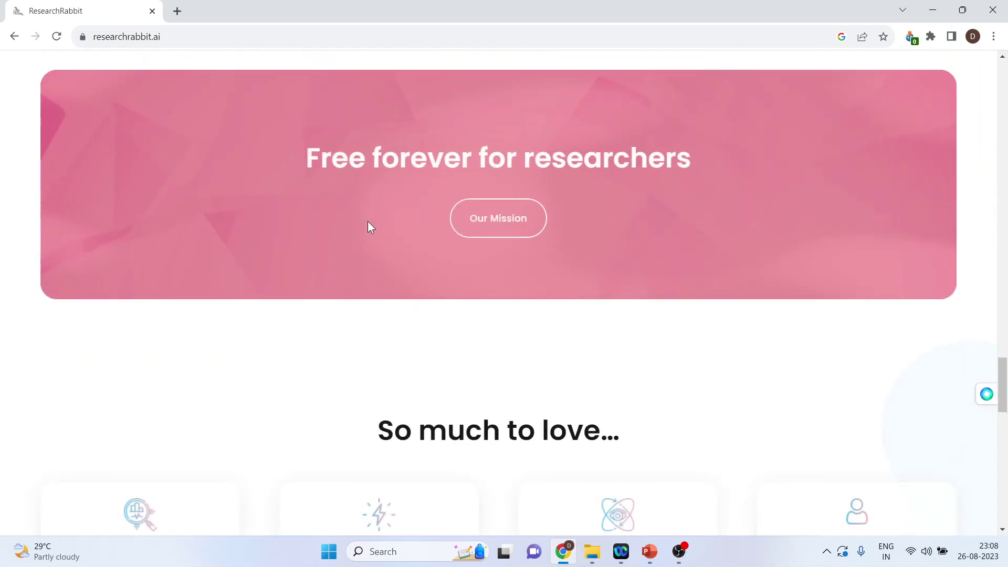
scroll(368, 226, up, 3)
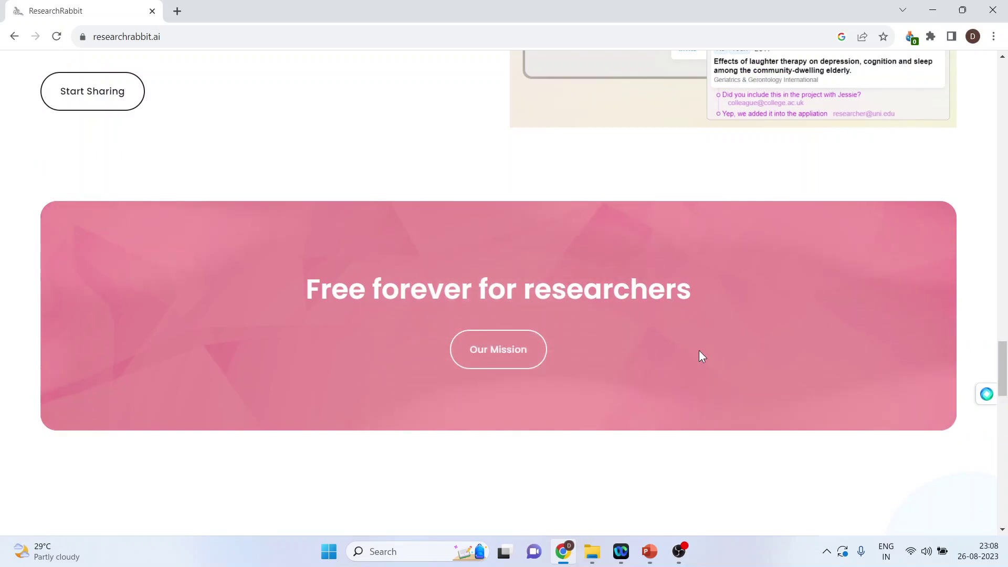
scroll(699, 350, up, 10)
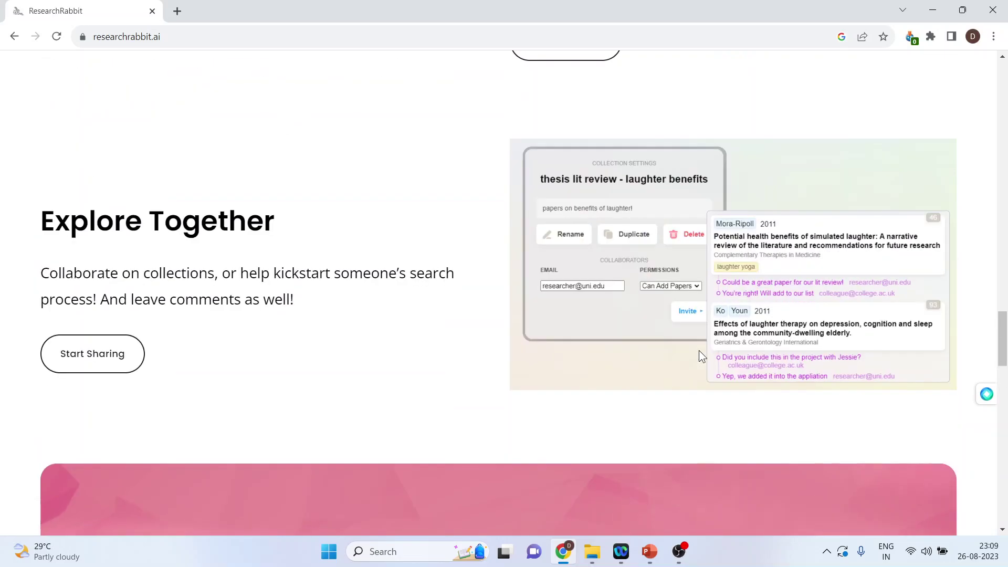
scroll(700, 351, up, 20)
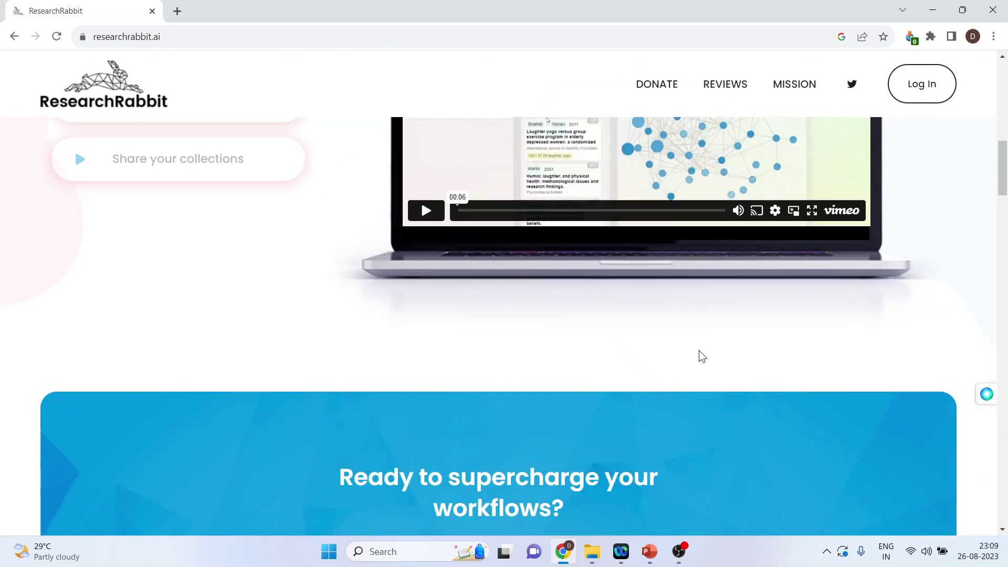
scroll(700, 352, up, 8)
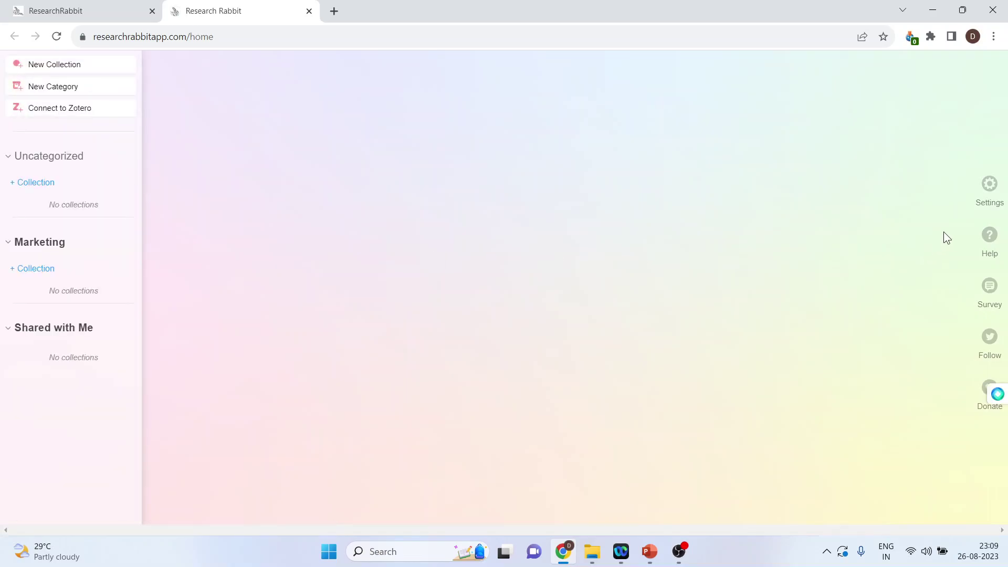
click(991, 194)
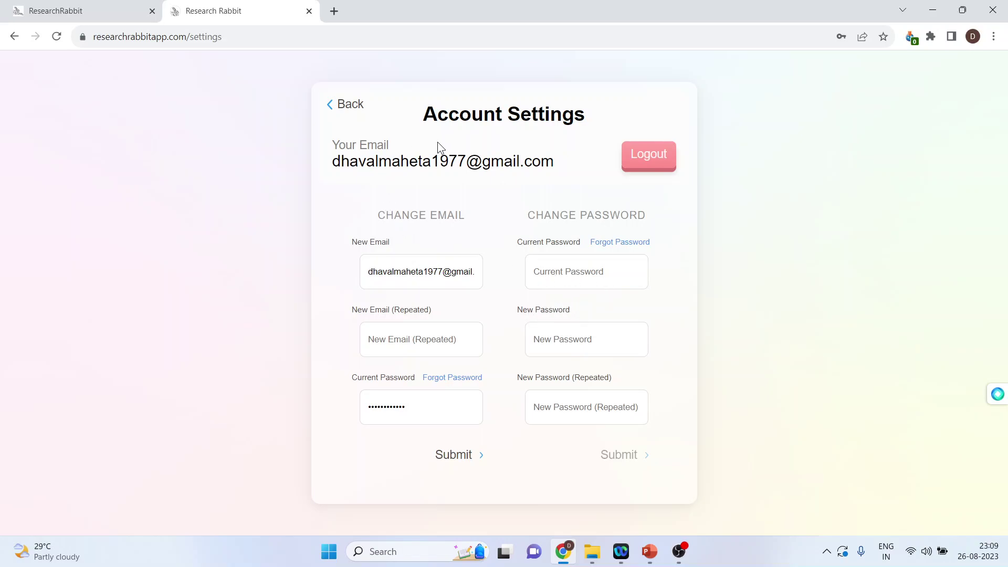
click(334, 107)
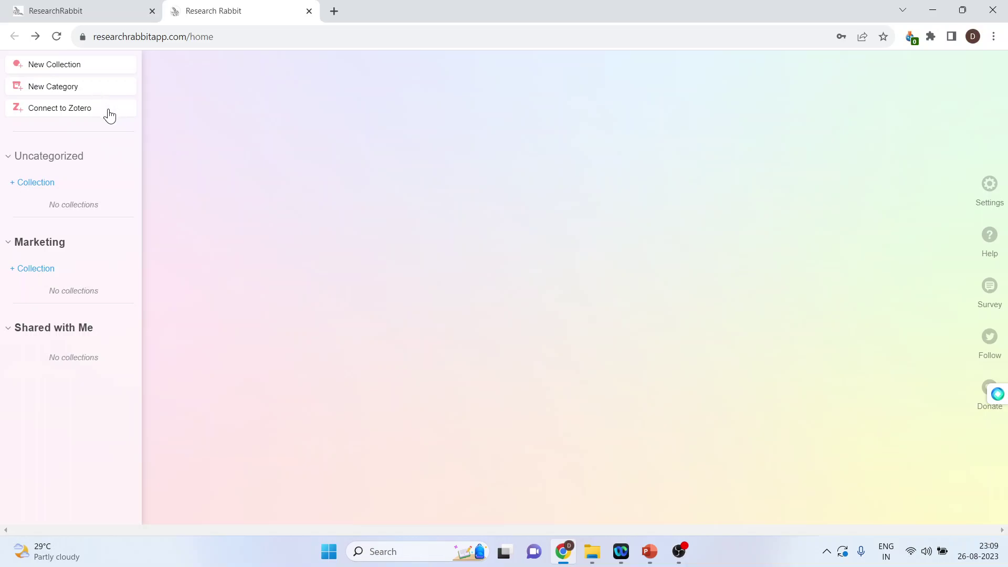
- Create a new category named 'Marketing'
click(52, 90)
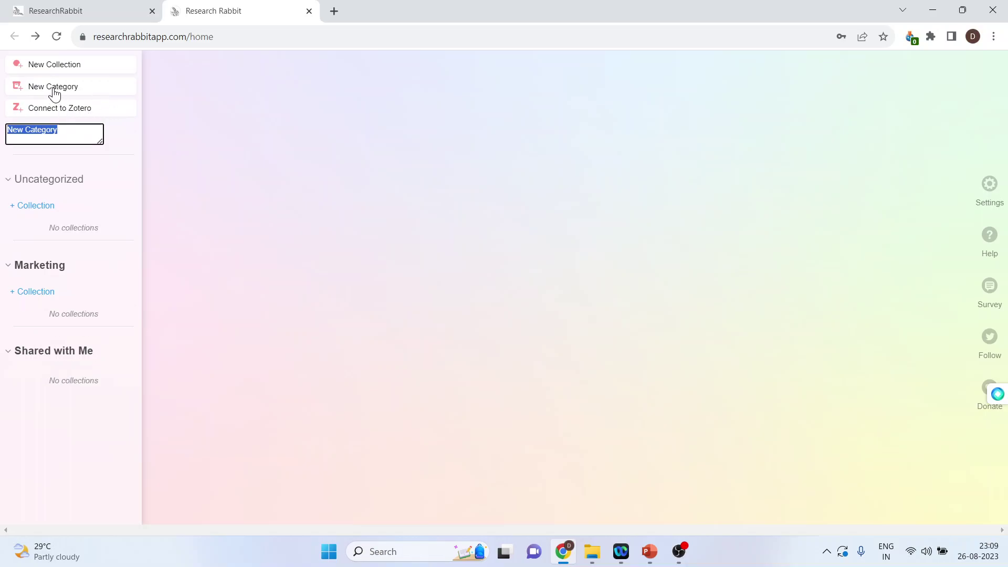
text(Marketing)
key(Return)
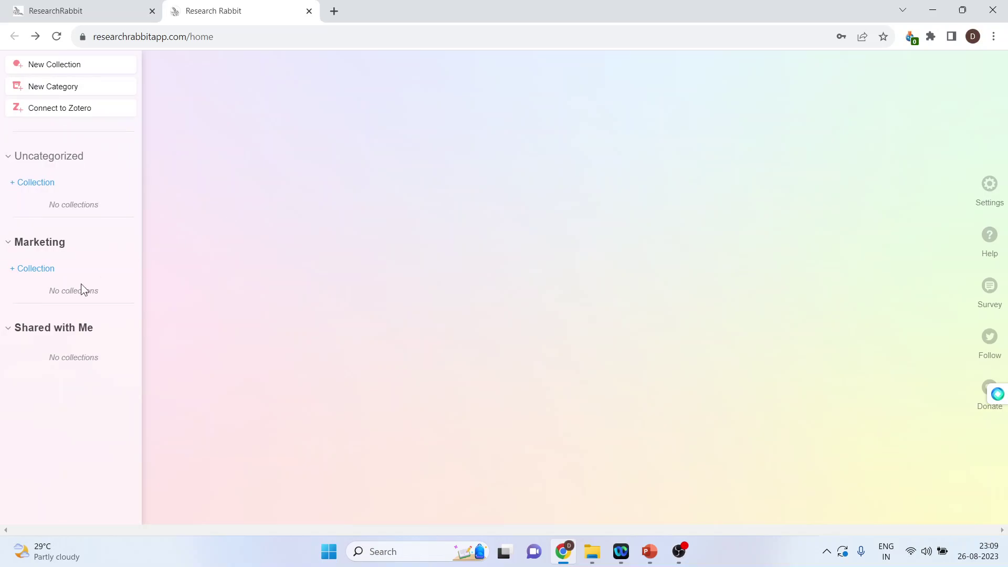
- Add a collection named 'Neural Marketing' under the Marketing category
mouse_move(19, 257)
click(37, 271)
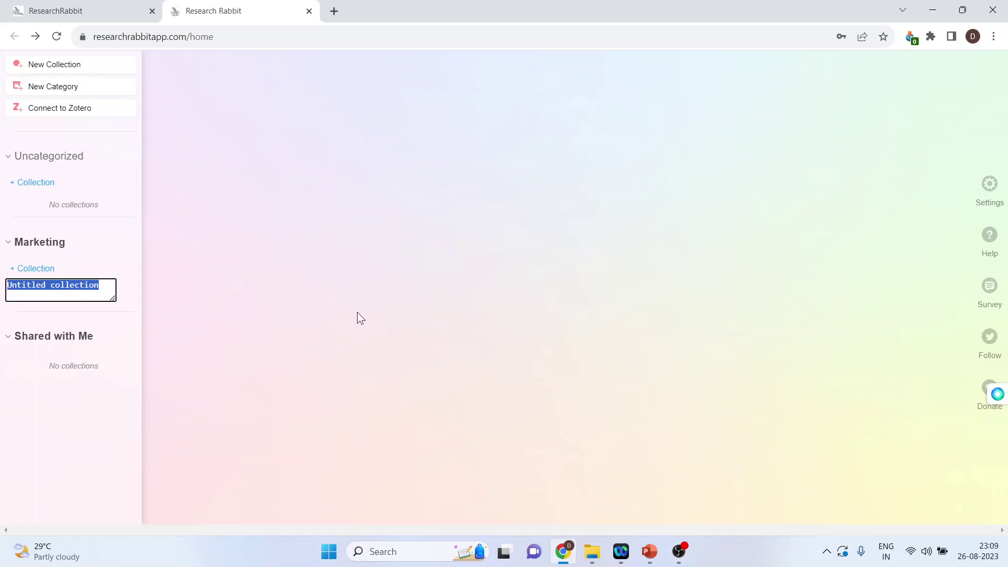
text(Neu)
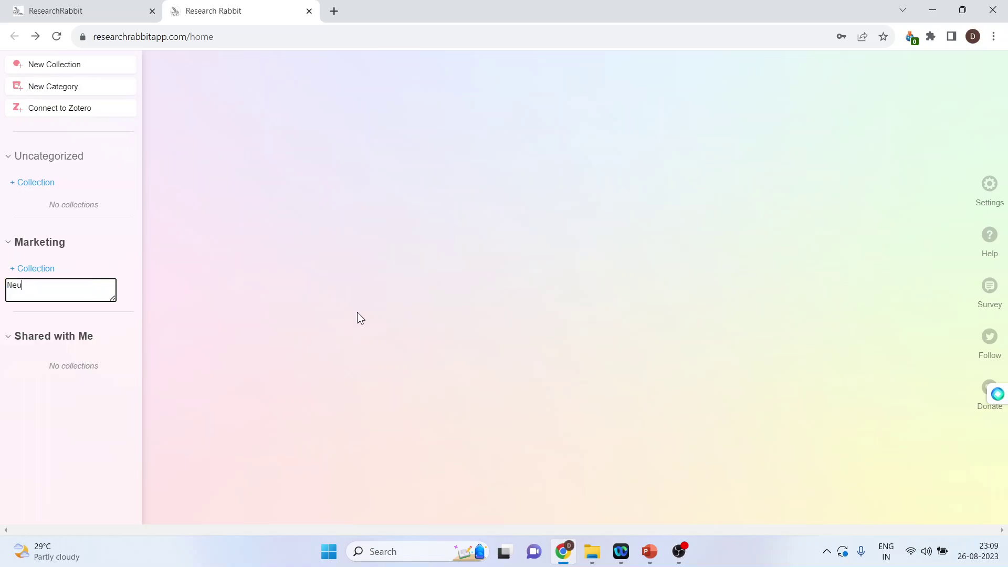
text(ral marketing)
key(BackSpace)
key(BackSpace)
key(BackSpace)
key(BackSpace)
key(BackSpace)
key(BackSpace)
key(BackSpace)
key(BackSpace)
key(BackSpace)
text(Marketing)
key(Return)
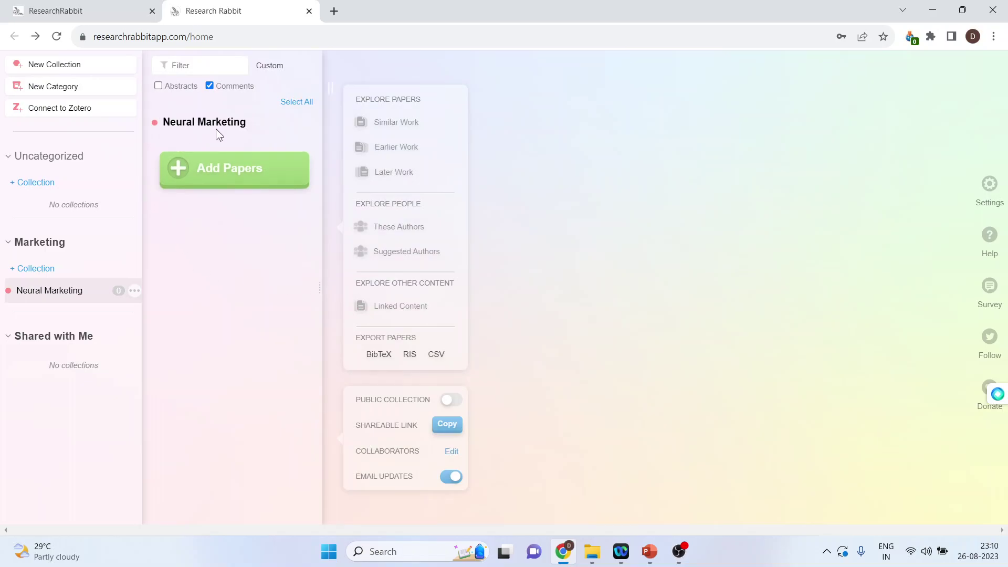
- Search the add-papers box for 'Neural Marketing'
click(224, 169)
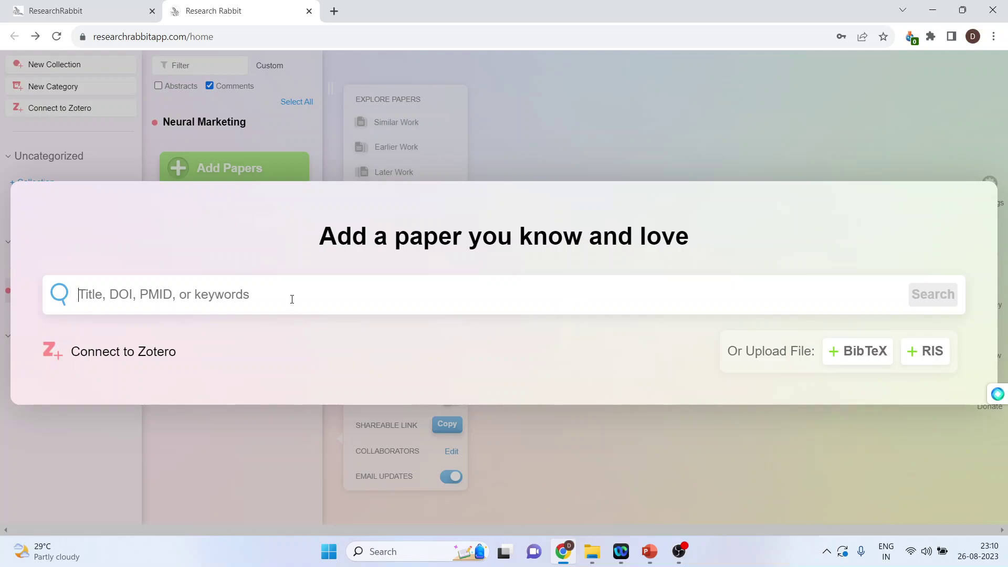
text(N)
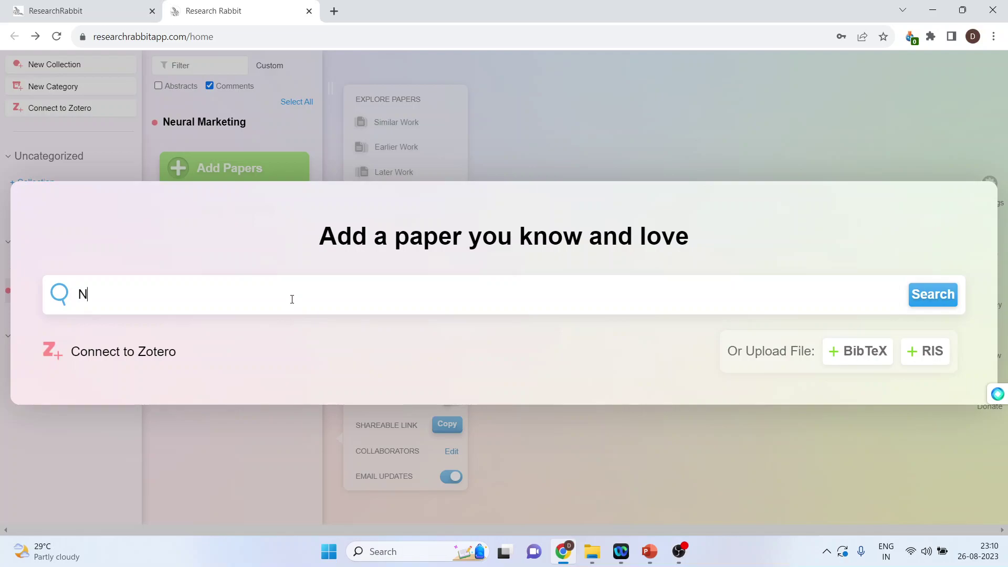
text(eural Marketing)
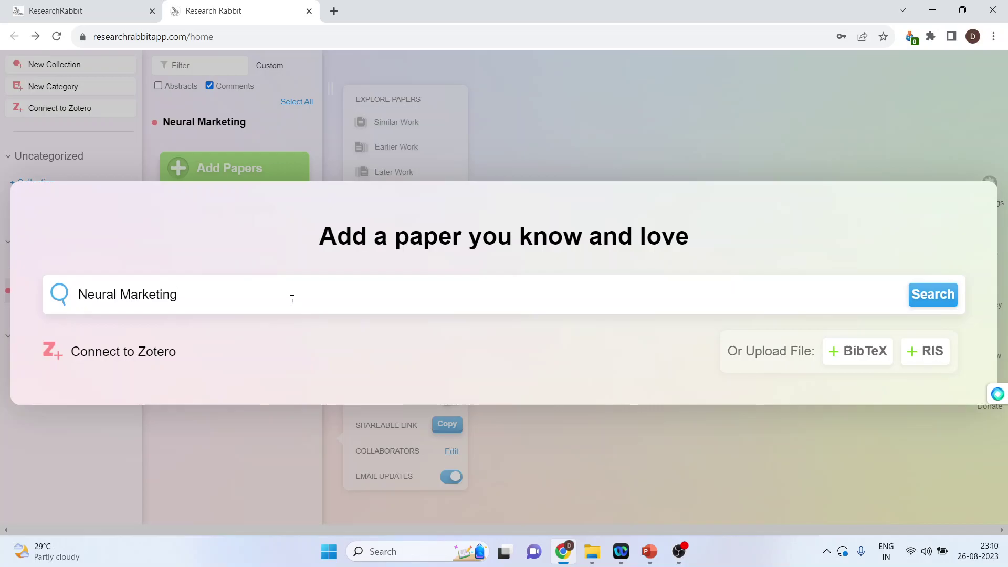
key(Return)
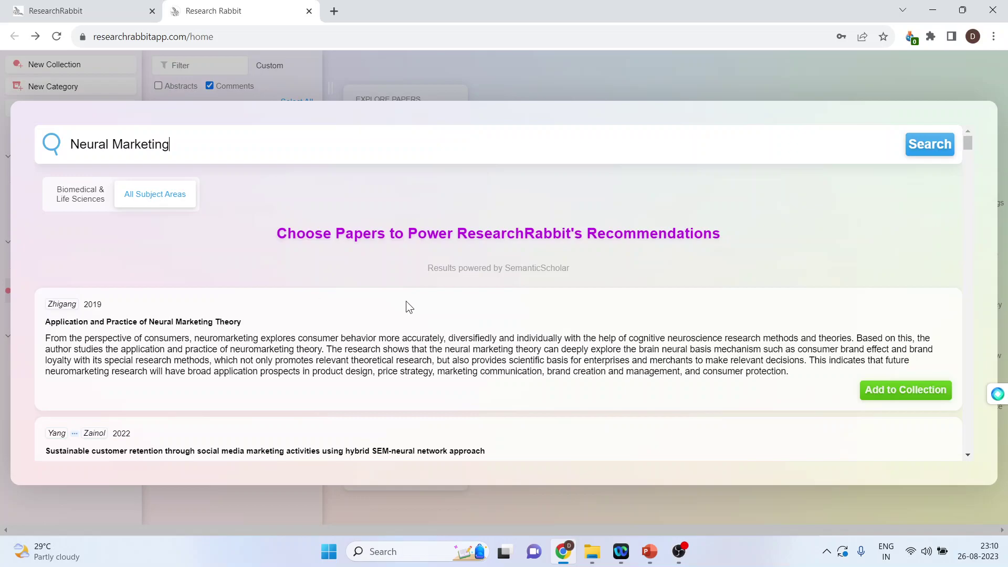
- Add the 2019 neural marketing theory paper and the fuzzy neural forecasting paper to the collection
scroll(400, 317, down, 1)
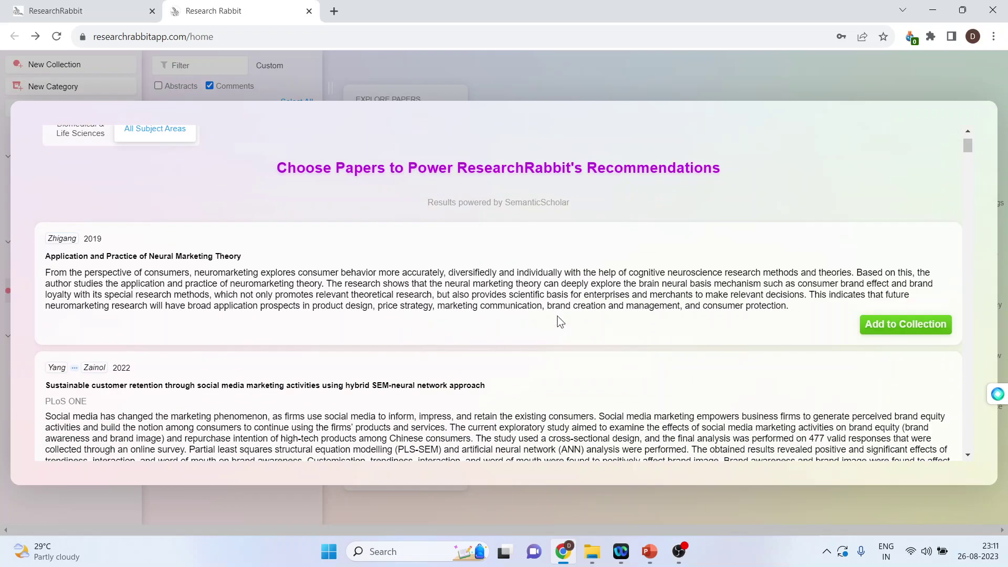
click(898, 330)
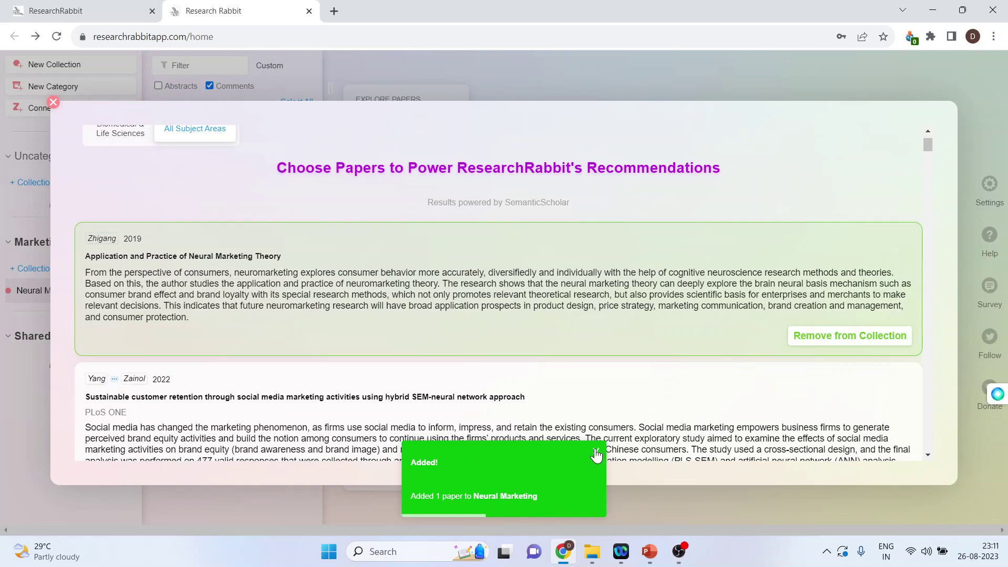
scroll(728, 357, down, 3)
scroll(729, 351, down, 3)
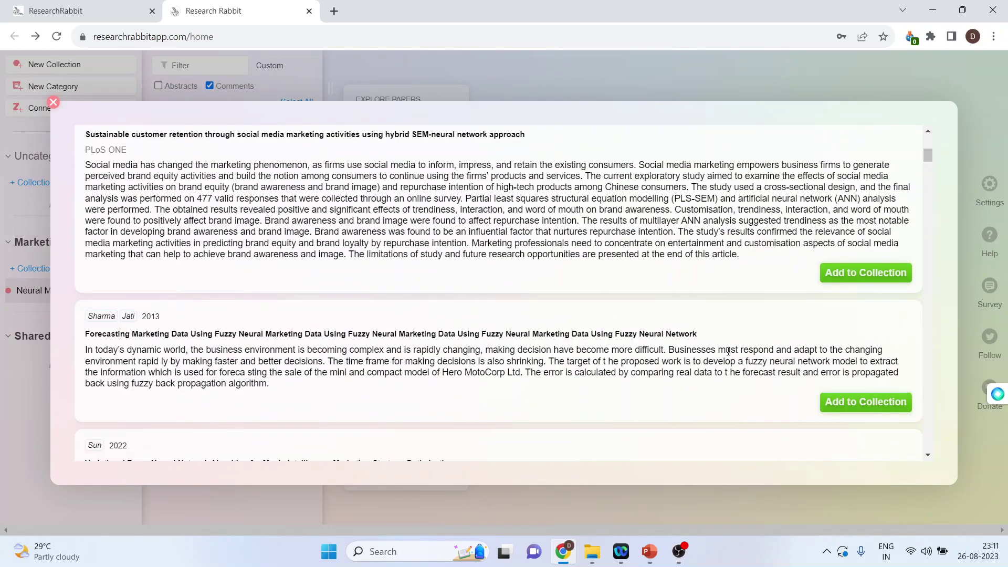
scroll(728, 352, down, 3)
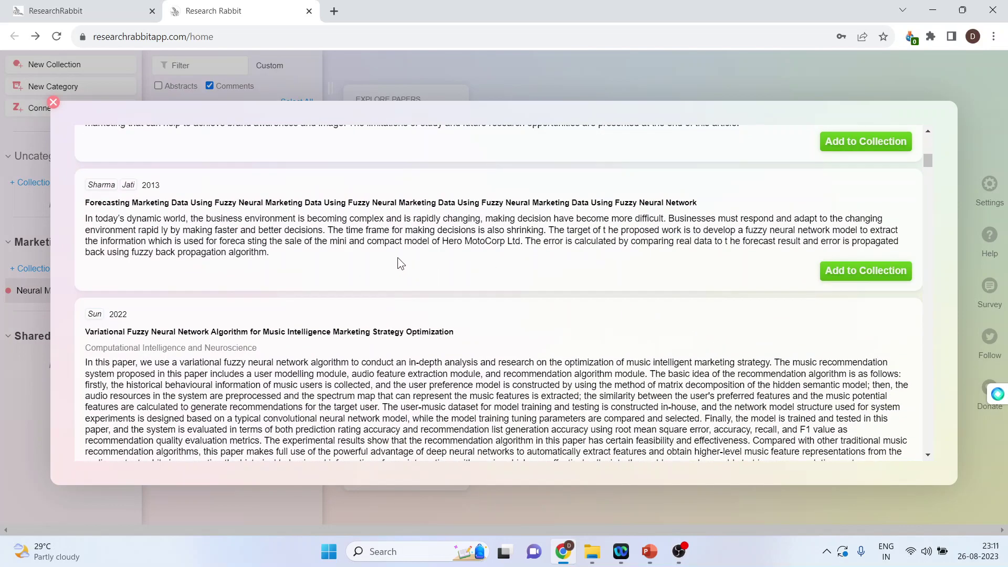
click(863, 278)
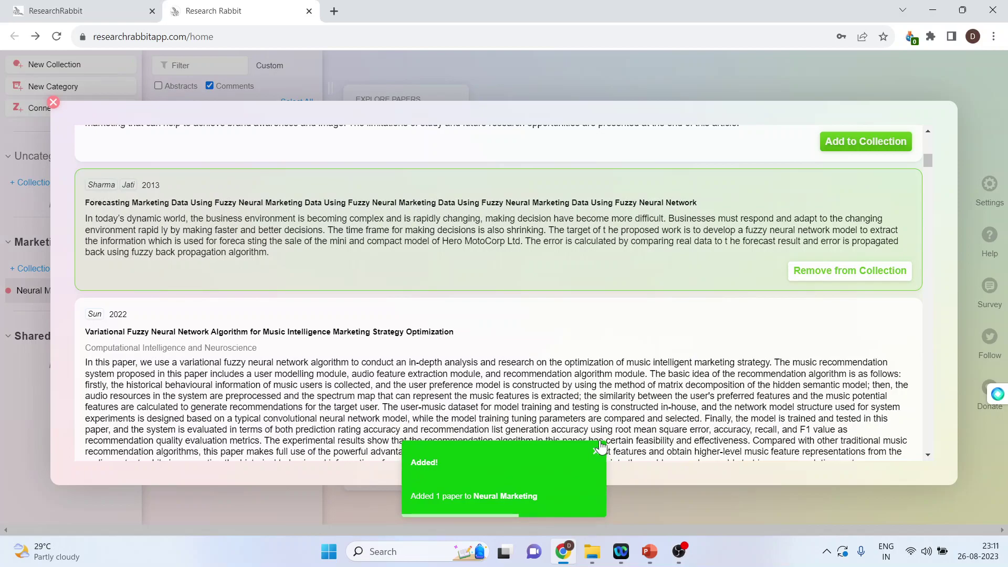
click(596, 453)
- Add the music intelligence marketing and Neural Insights papers, then close the search results
scroll(669, 337, down, 4)
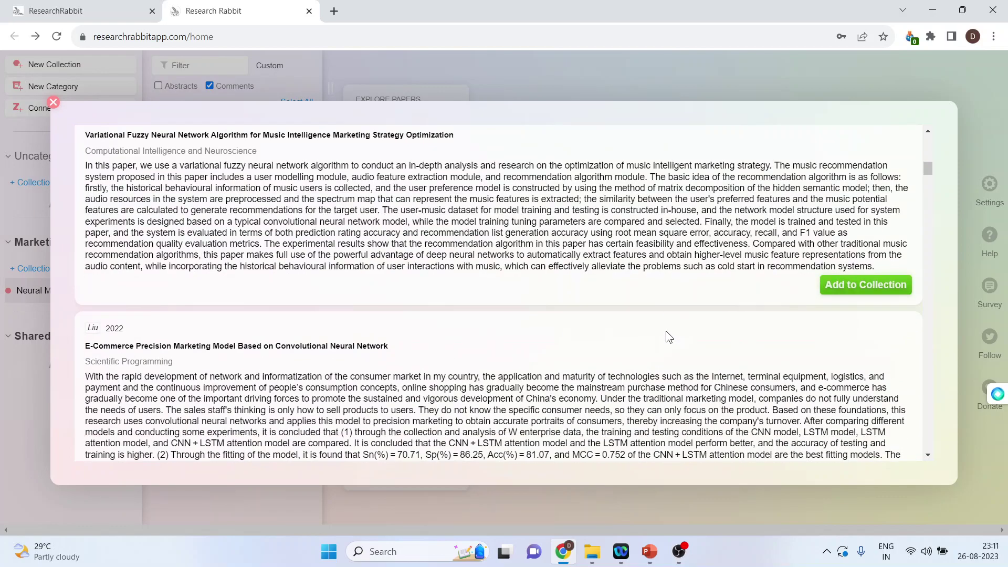
scroll(669, 337, down, 2)
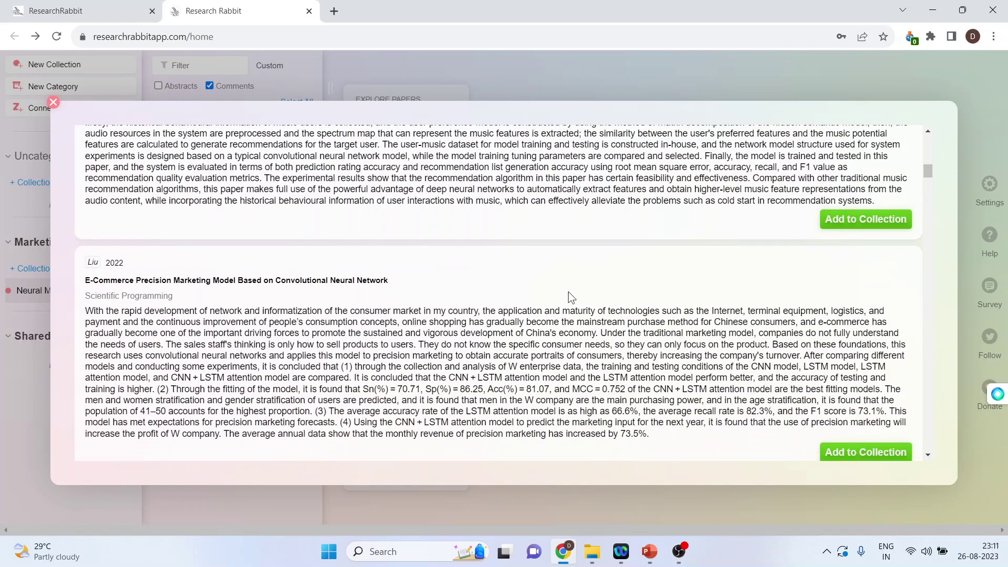
scroll(396, 255, up, 3)
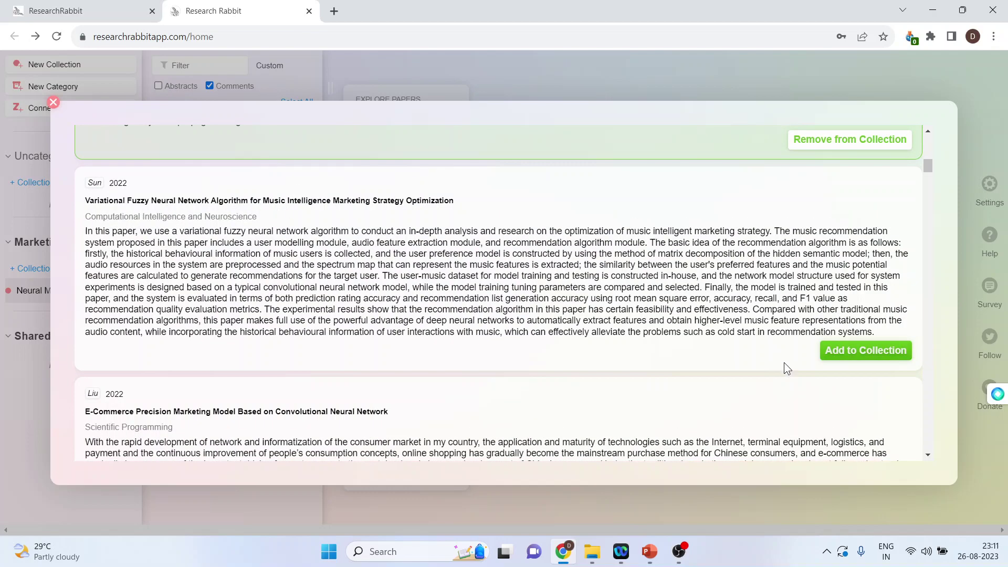
click(882, 351)
scroll(747, 338, down, 6)
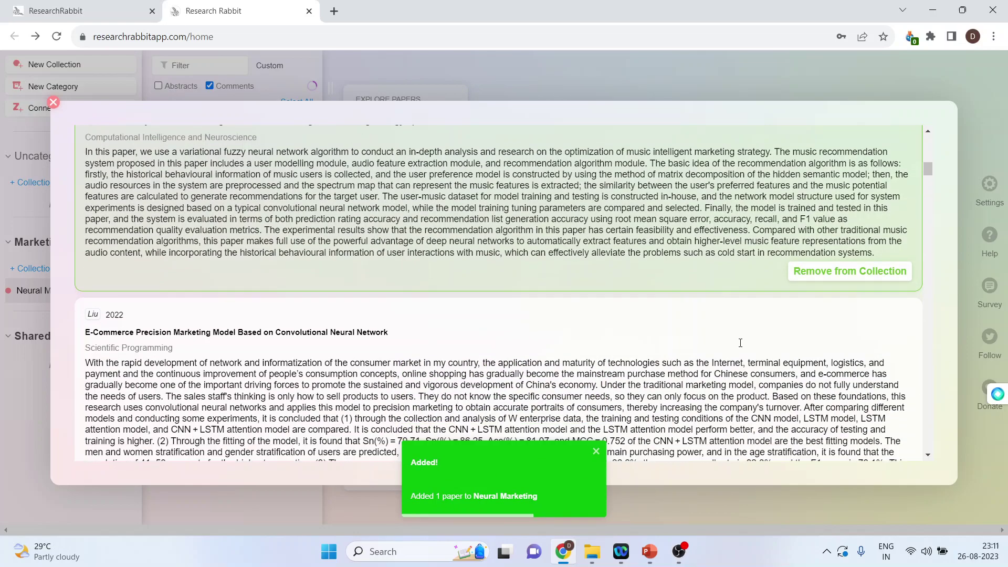
scroll(740, 343, down, 2)
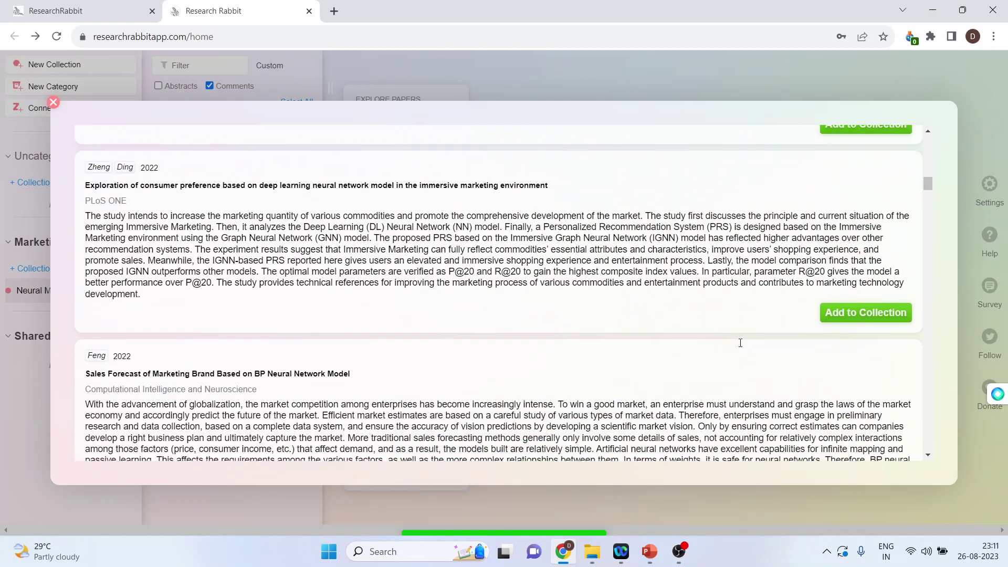
scroll(476, 318, down, 6)
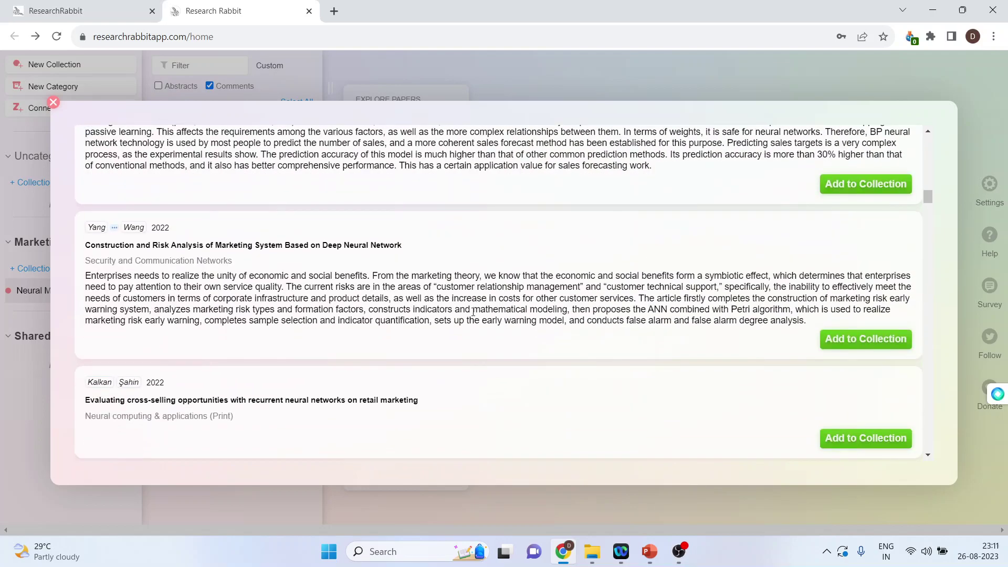
scroll(473, 312, down, 2)
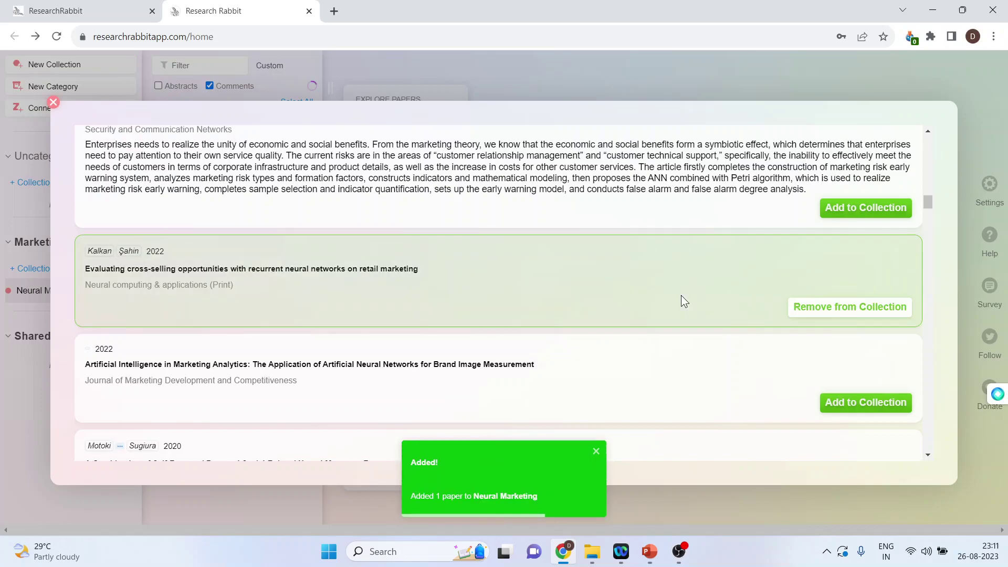
scroll(682, 295, down, 2)
scroll(681, 295, down, 2)
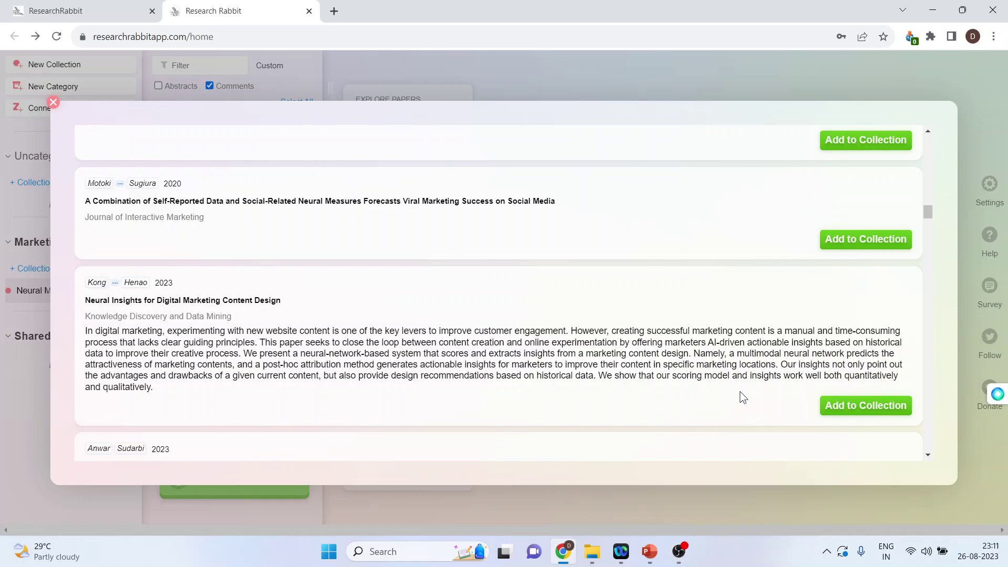
click(838, 410)
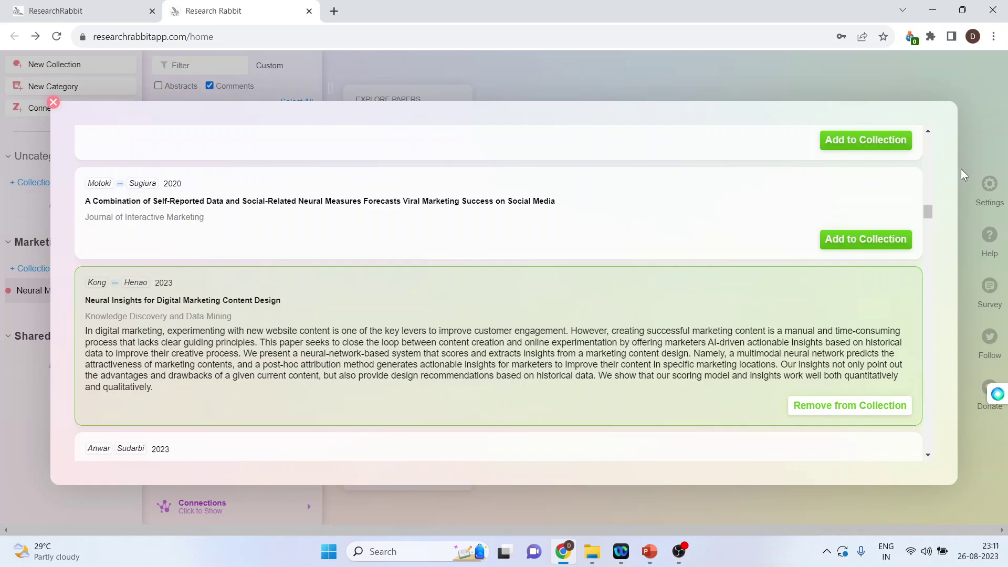
click(977, 138)
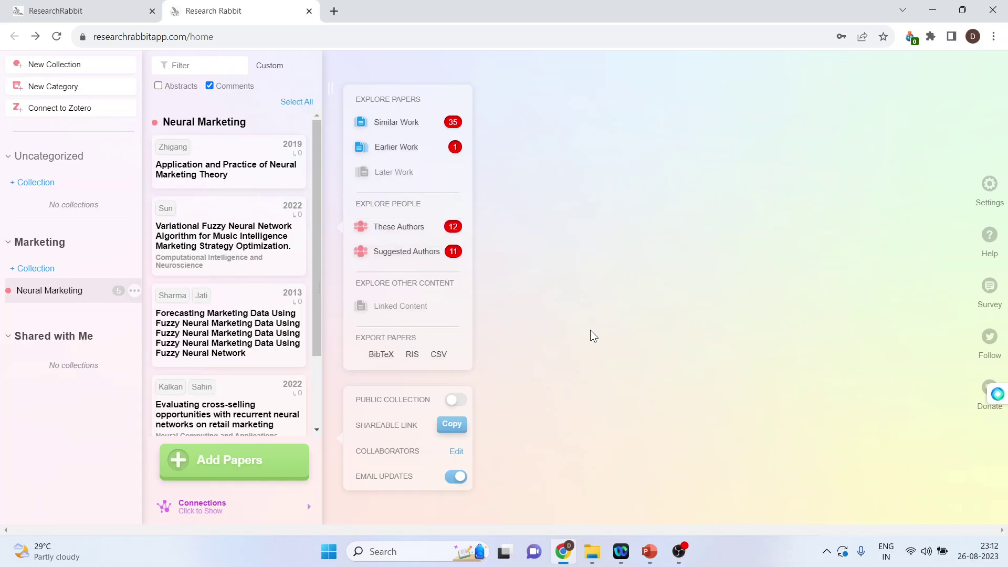
- View details of the theory, variational fuzzy, forecasting and retail cross-selling papers in turn
key(ctrl+0)
click(213, 172)
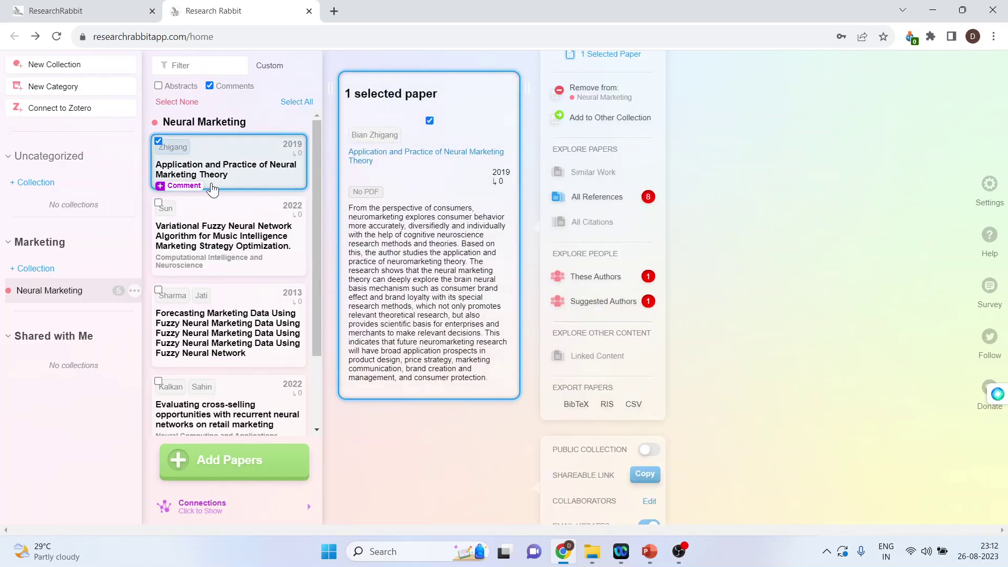
click(214, 230)
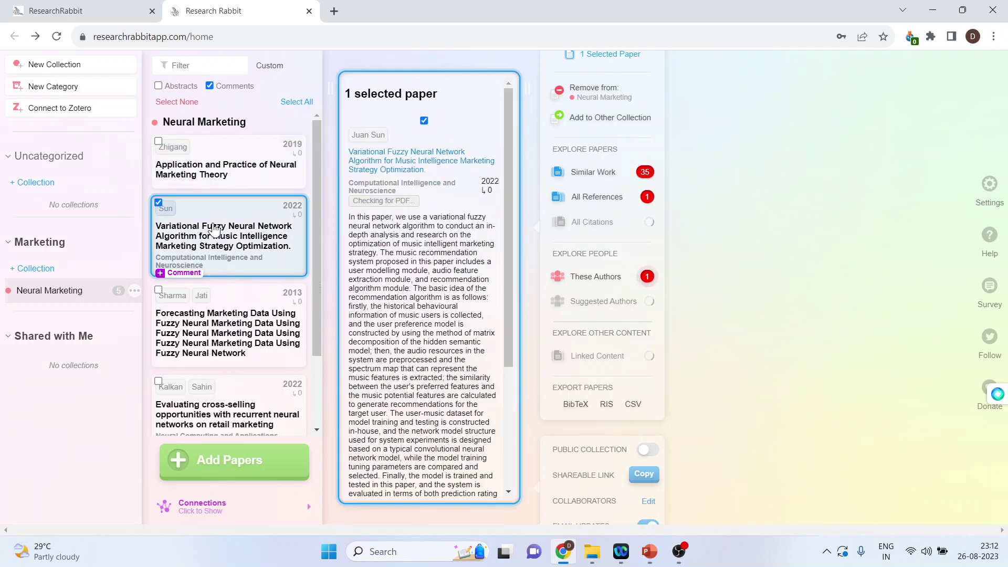
click(220, 329)
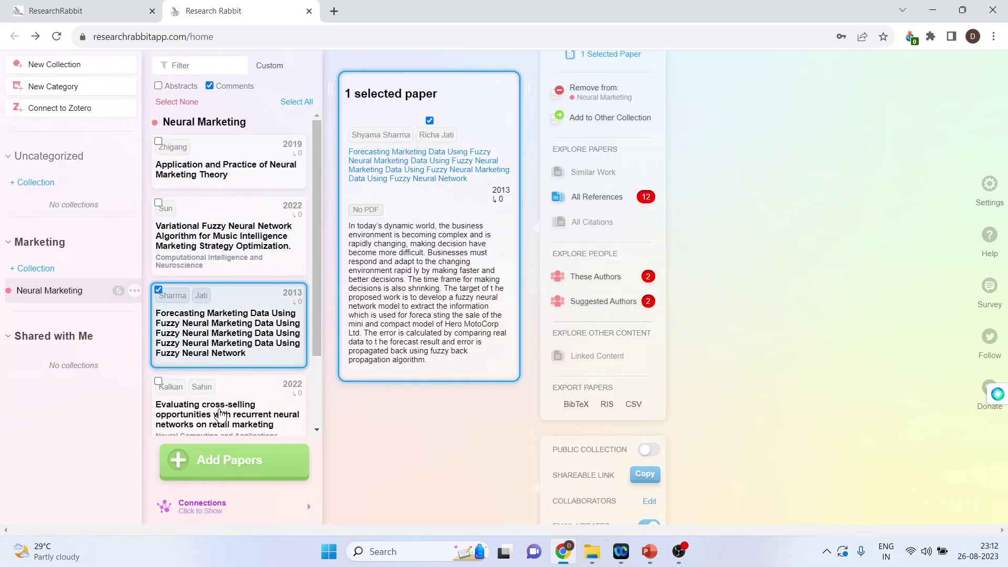
click(220, 414)
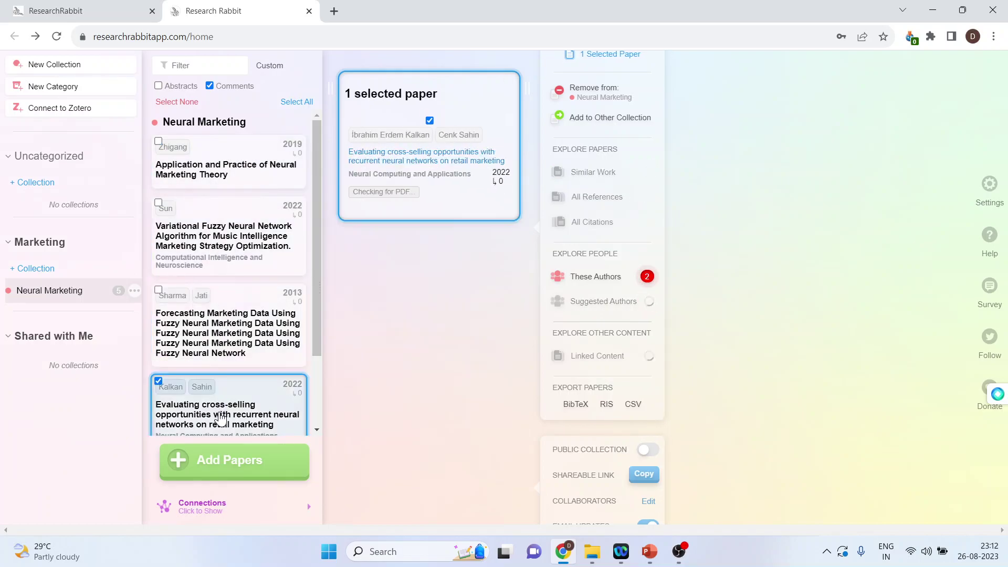
- Show the connections graph, close the paper details, fit all papers, then hide the graph
click(210, 509)
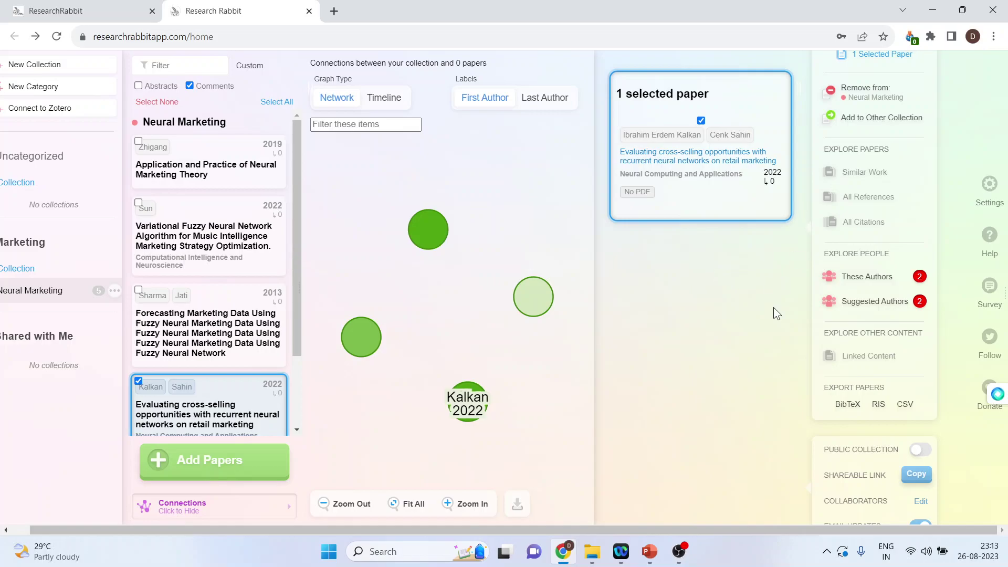
key(ctrl+0)
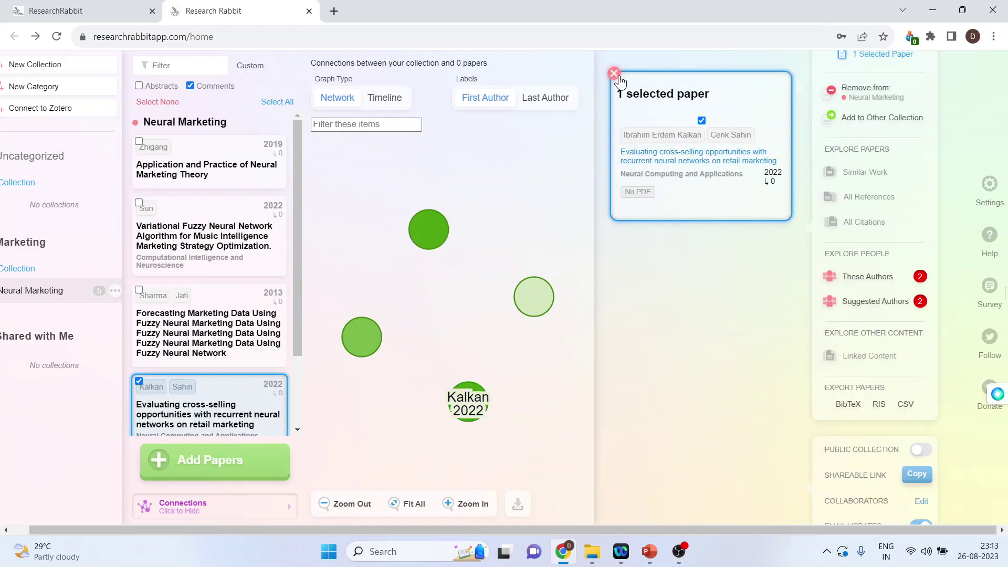
click(614, 73)
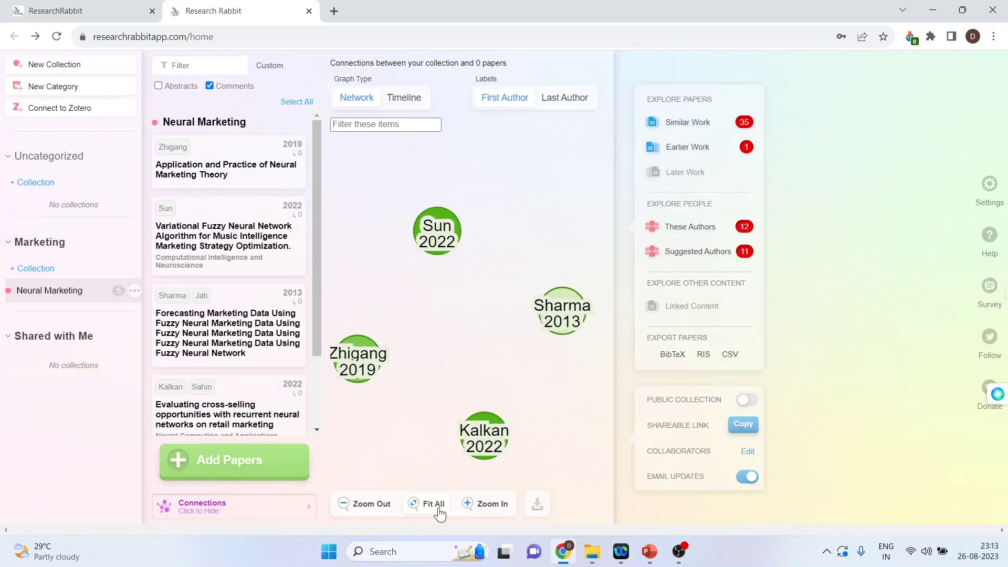
click(344, 504)
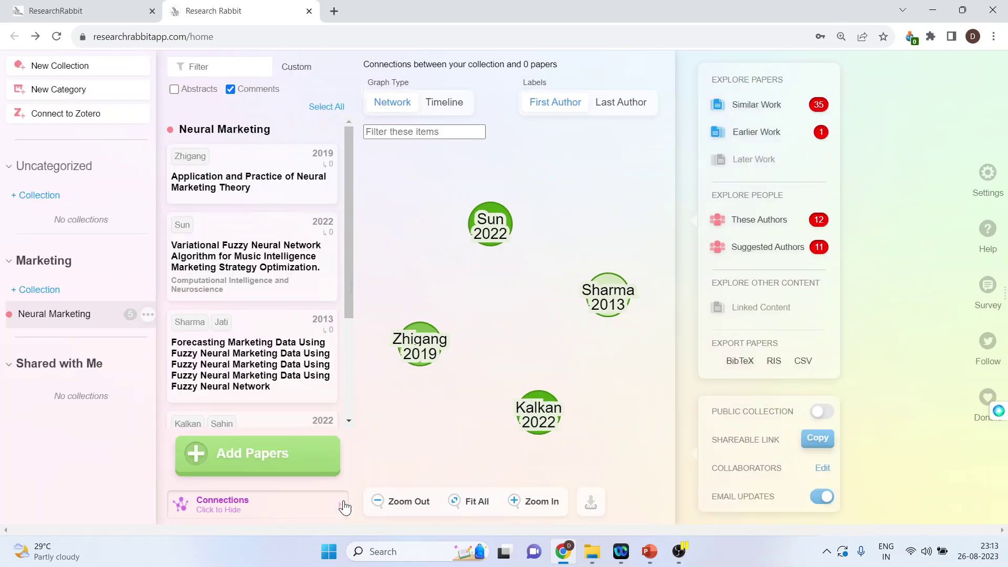
key(ctrl+0)
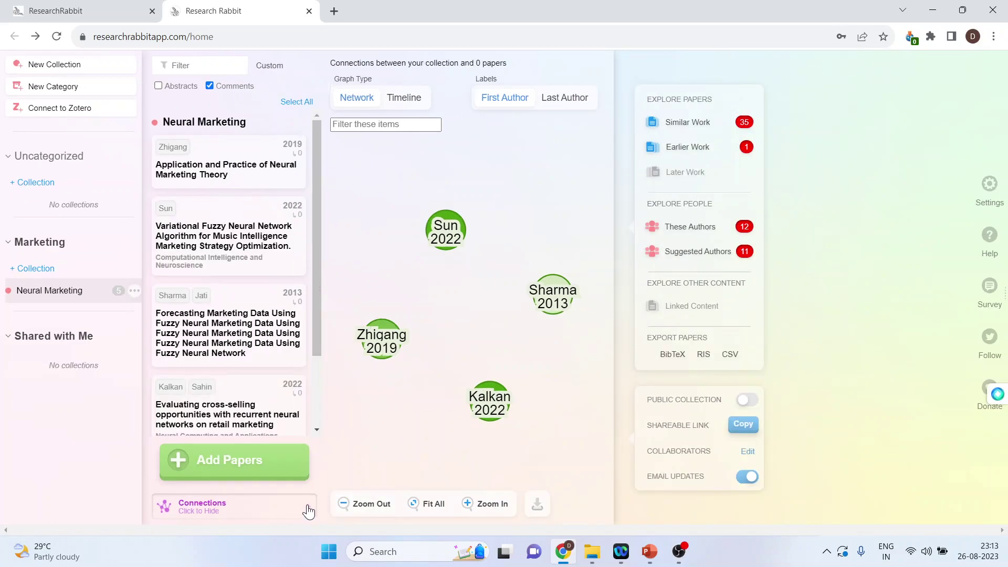
click(309, 512)
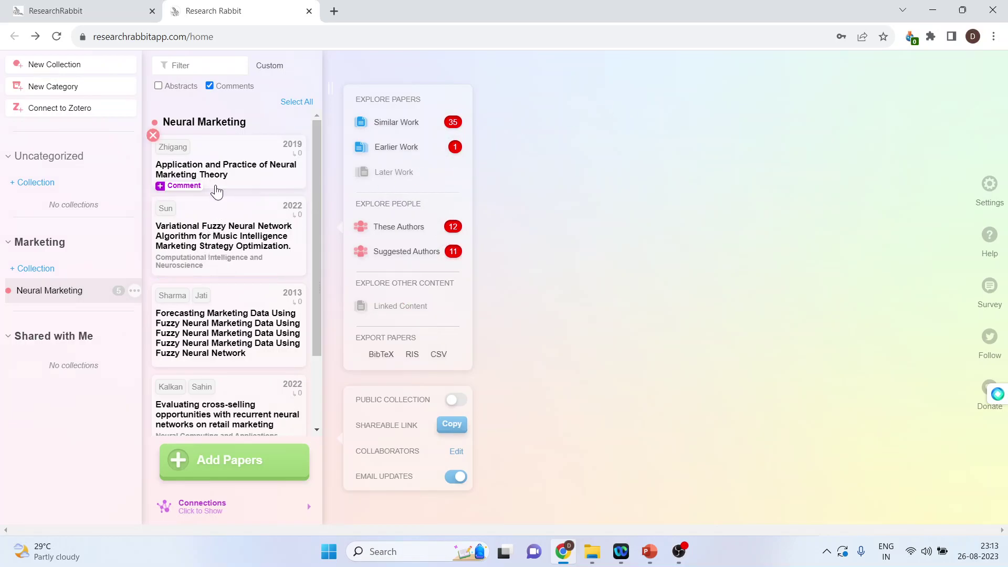
- Check the Variational Fuzzy Neural Network paper's retracted Hindawi PDF, then close it
click(220, 180)
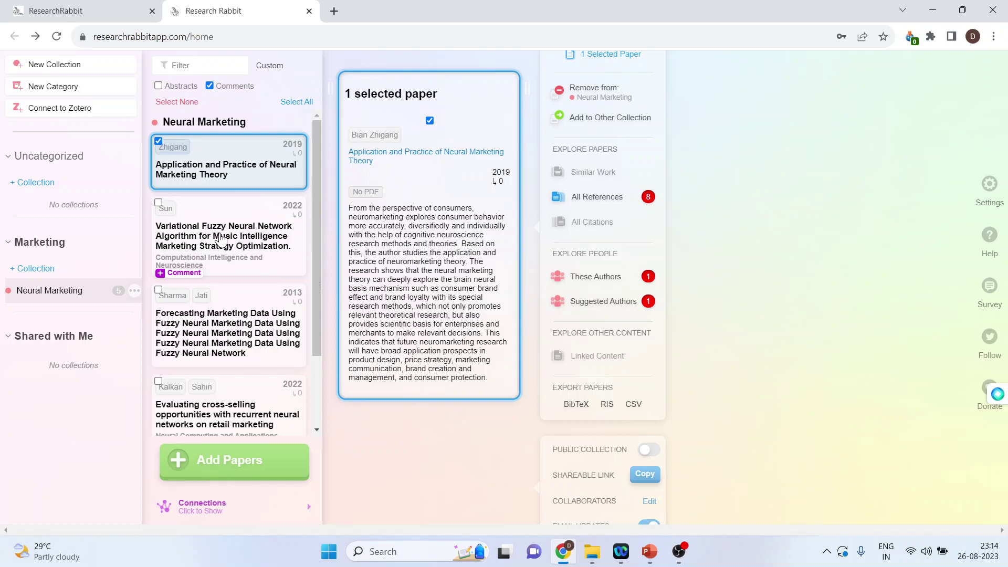
click(221, 240)
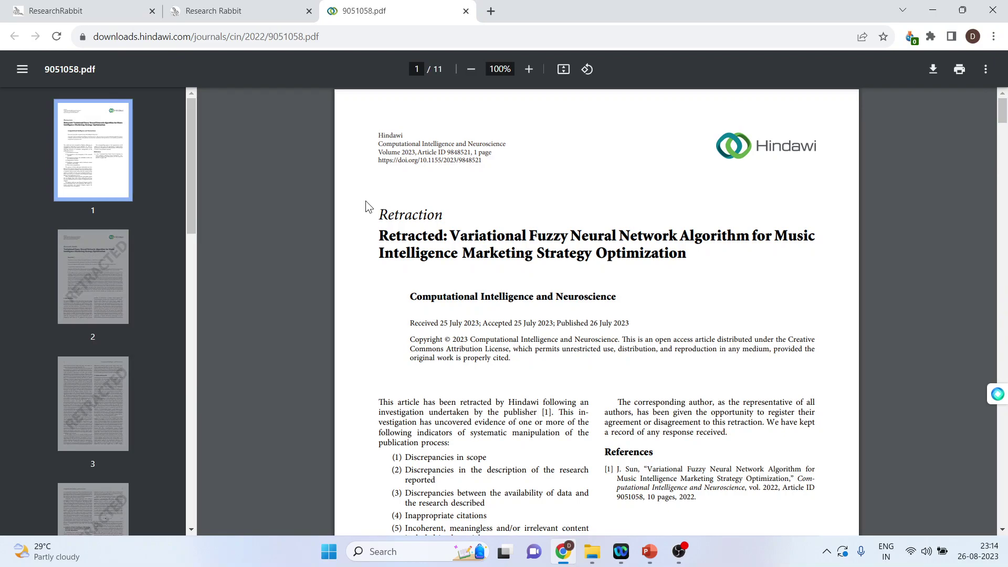
click(466, 11)
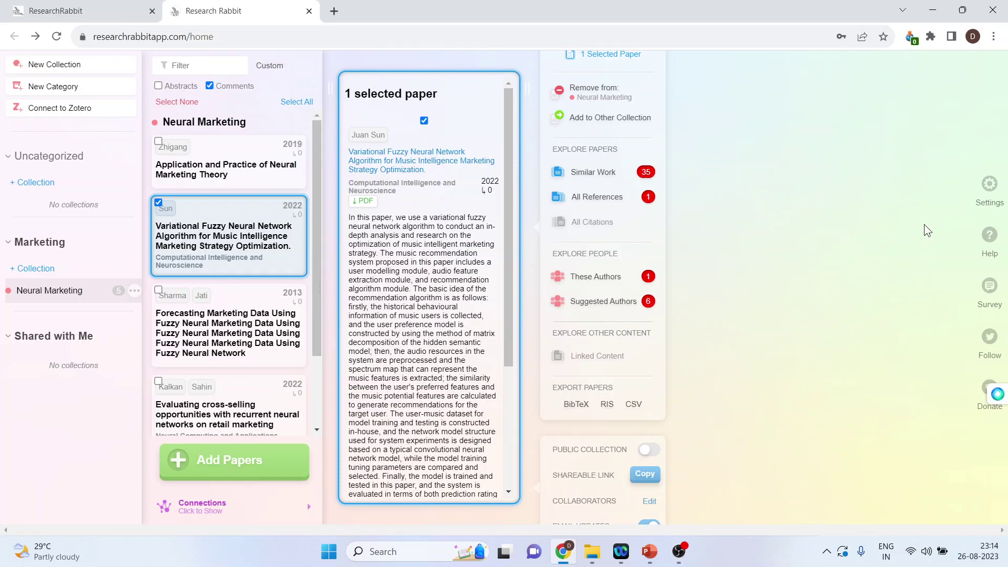
- Reselect the Variational Fuzzy Neural Network paper and open its 35 Similar Work papers
key(ctrl+minus)
key(ctrl+plus)
click(215, 173)
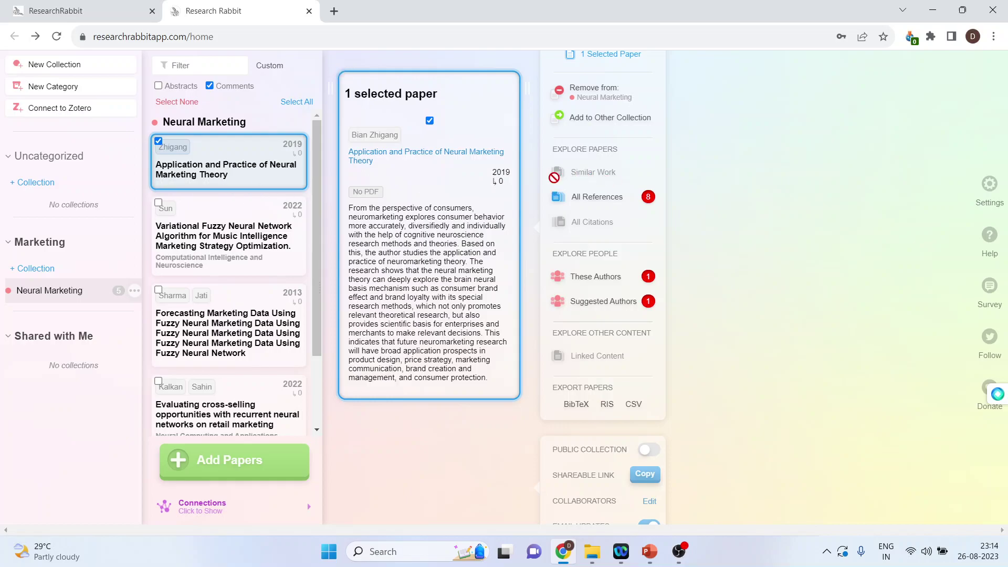
mouse_move(445, 178)
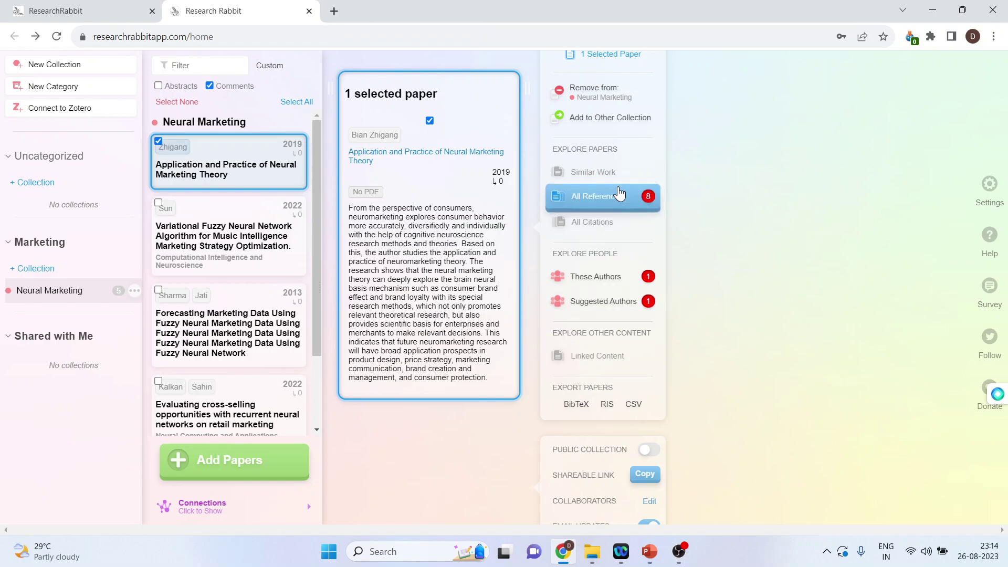
click(213, 232)
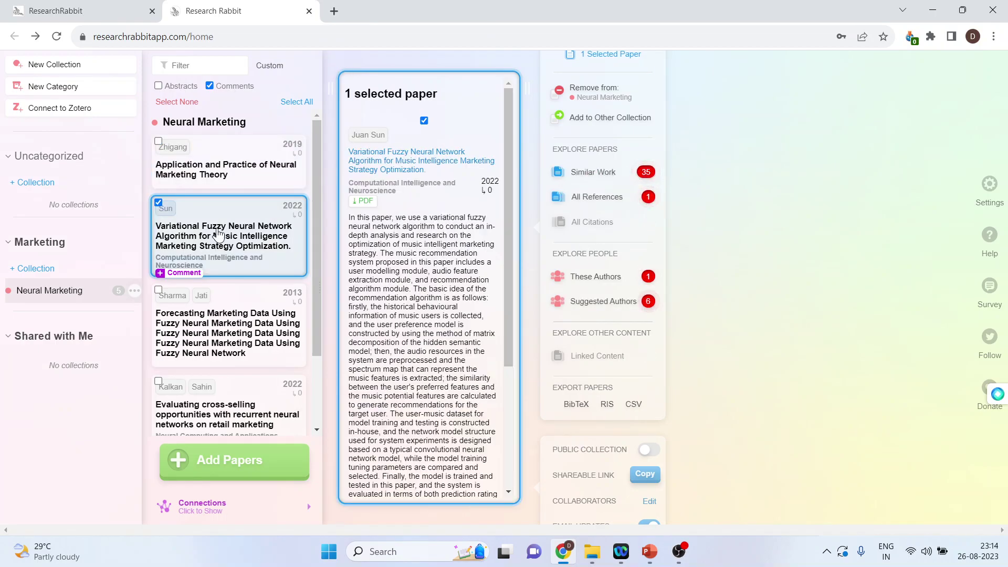
click(596, 179)
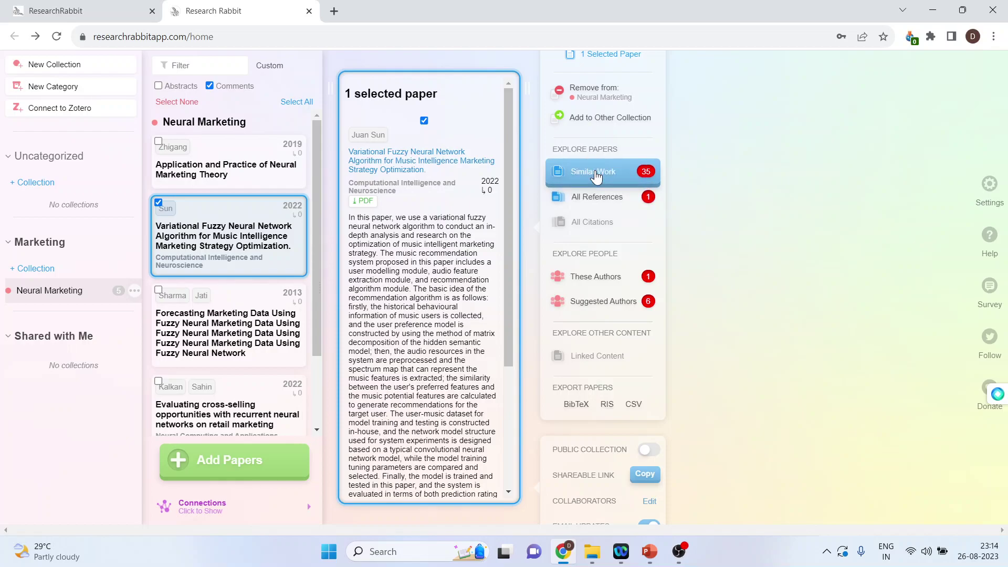
click(596, 177)
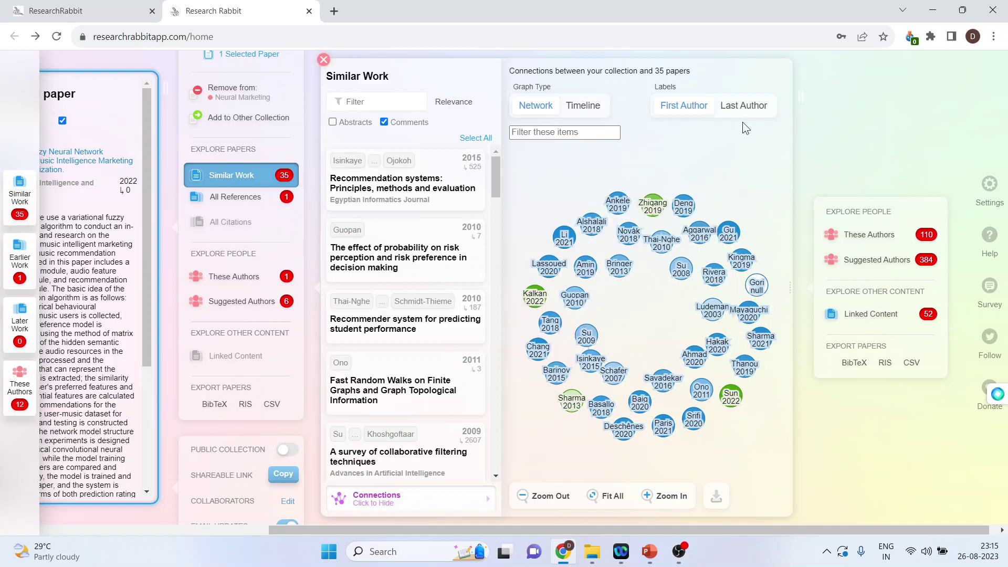
- Keep First Author labels, switch the graph to Timeline, and inspect the 2003 'Appendix C' paper
click(746, 107)
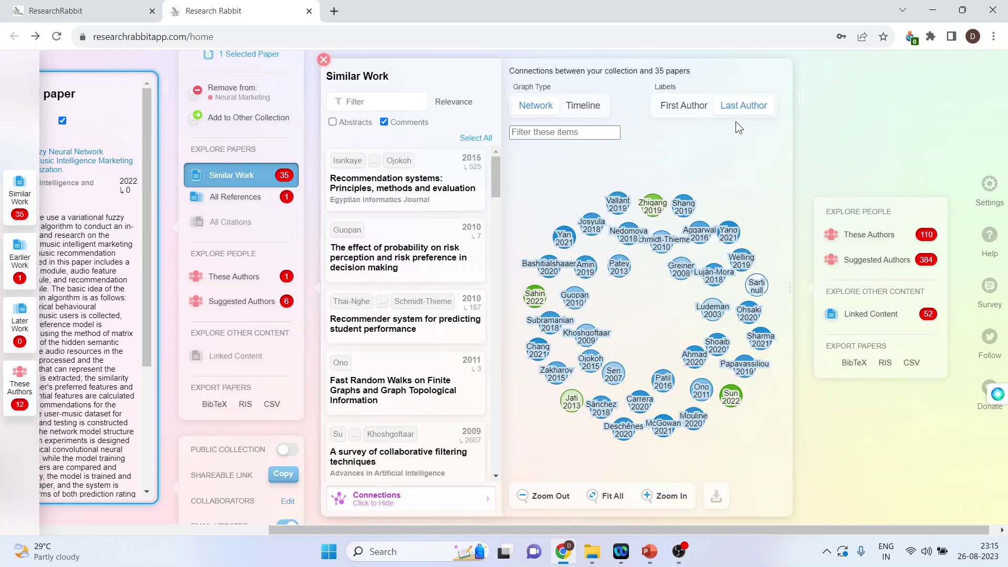
click(675, 112)
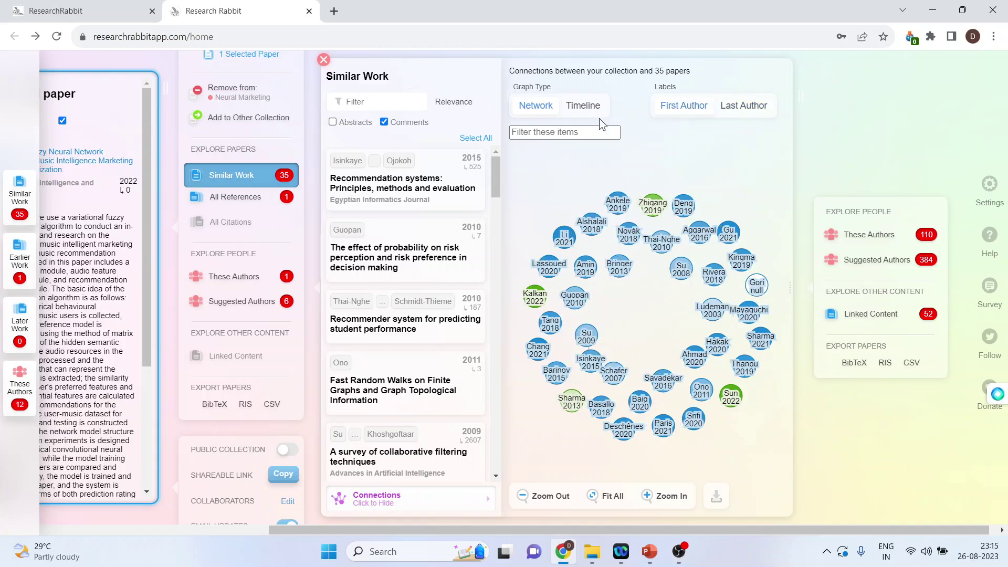
click(583, 108)
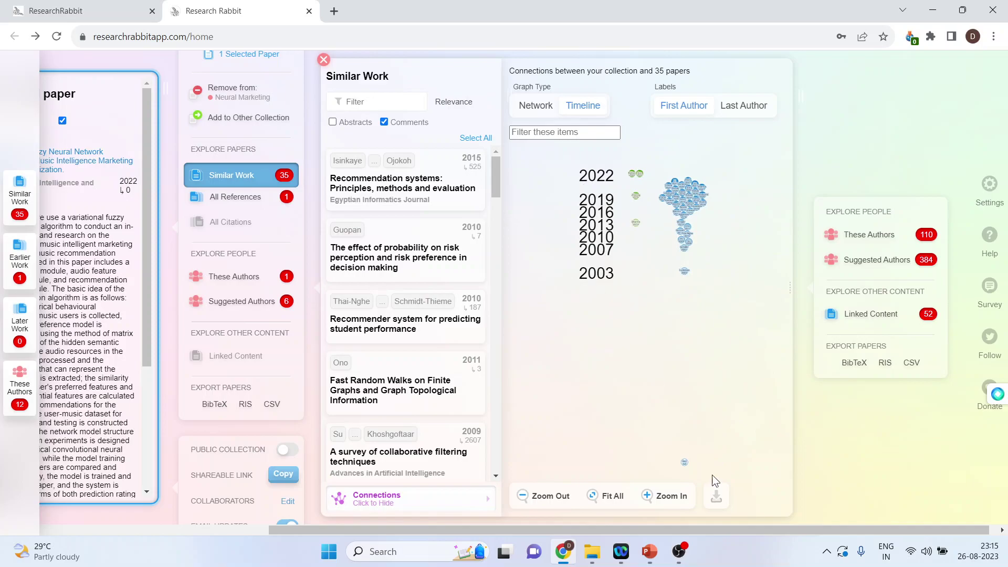
click(685, 463)
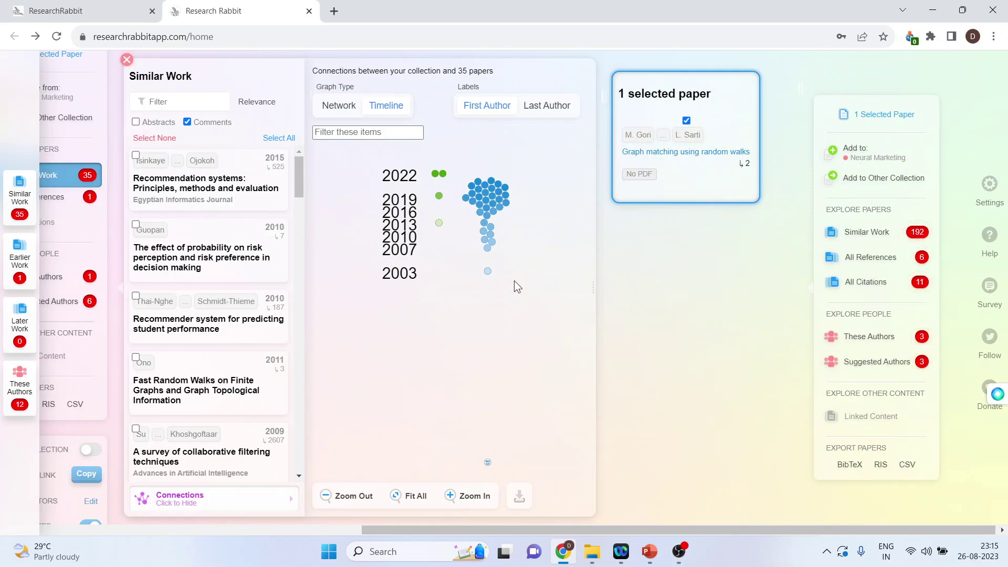
click(488, 272)
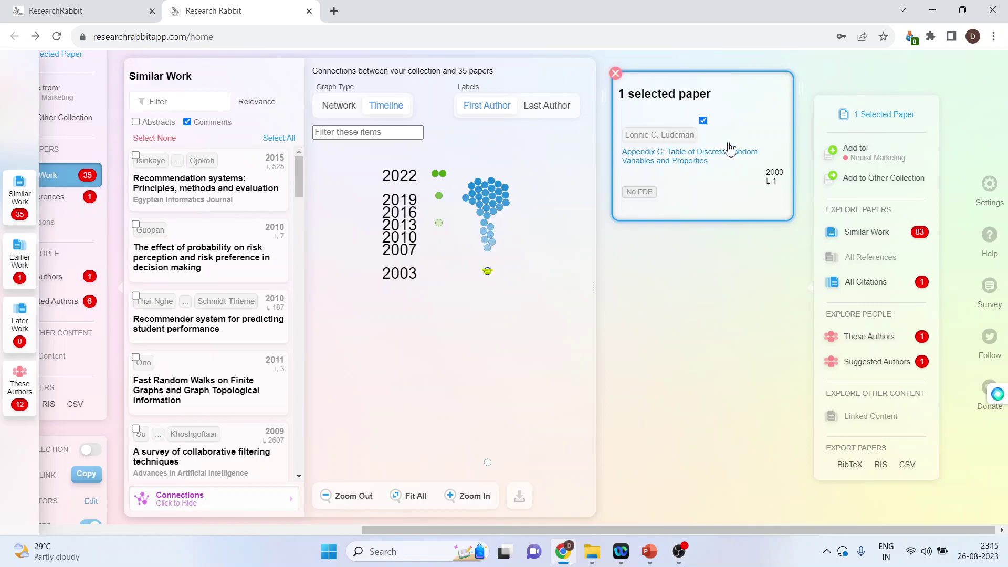
click(616, 74)
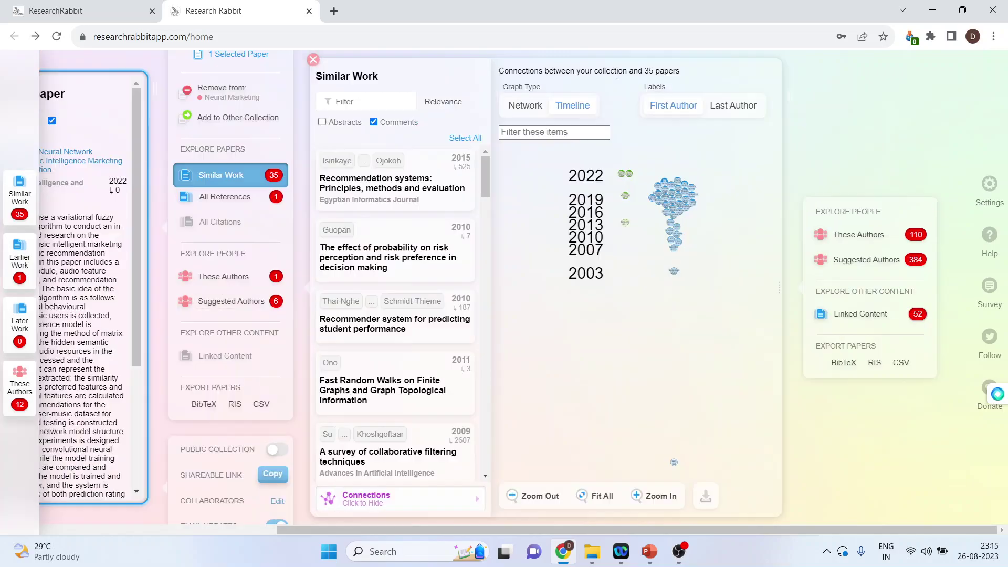
click(569, 132)
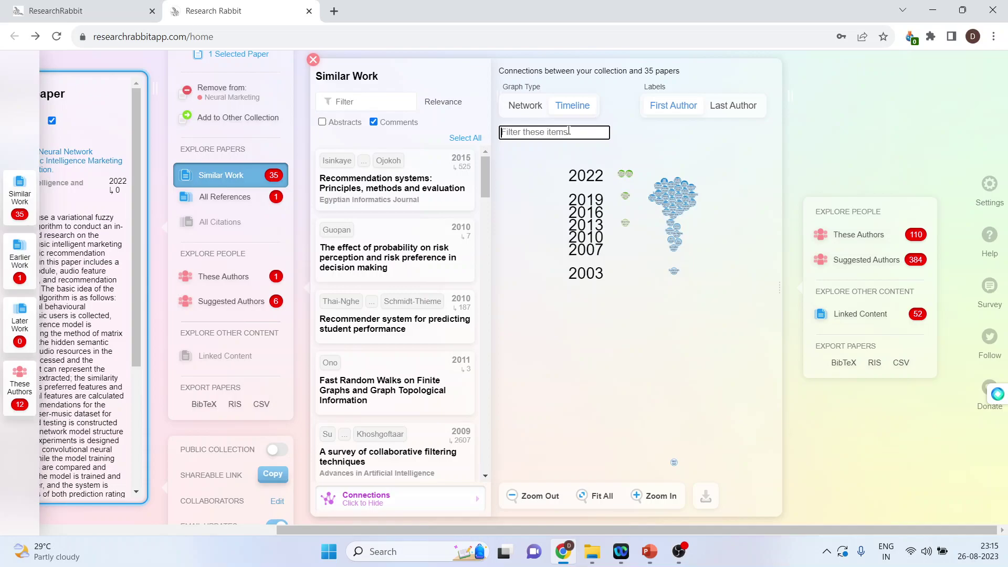
click(543, 496)
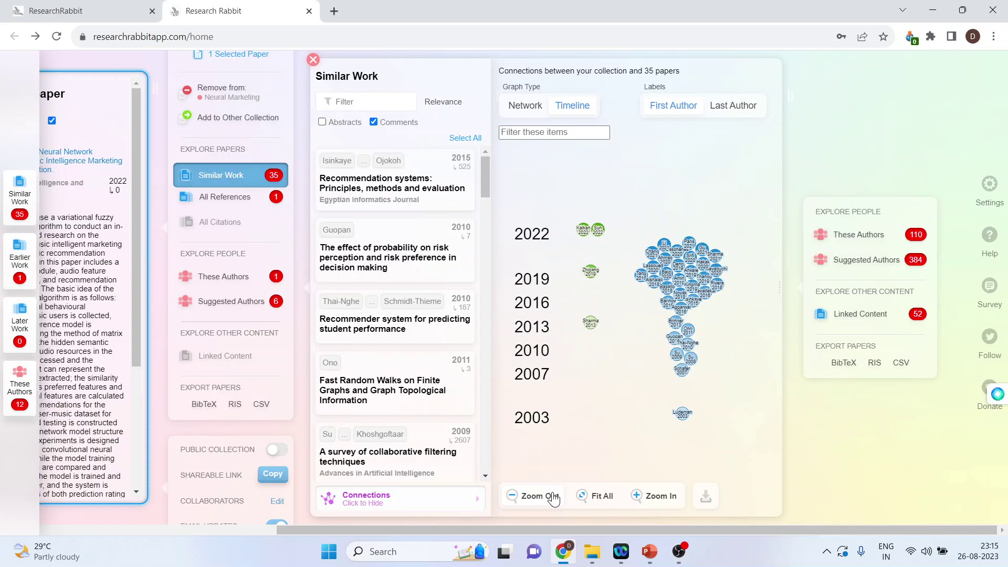
click(654, 502)
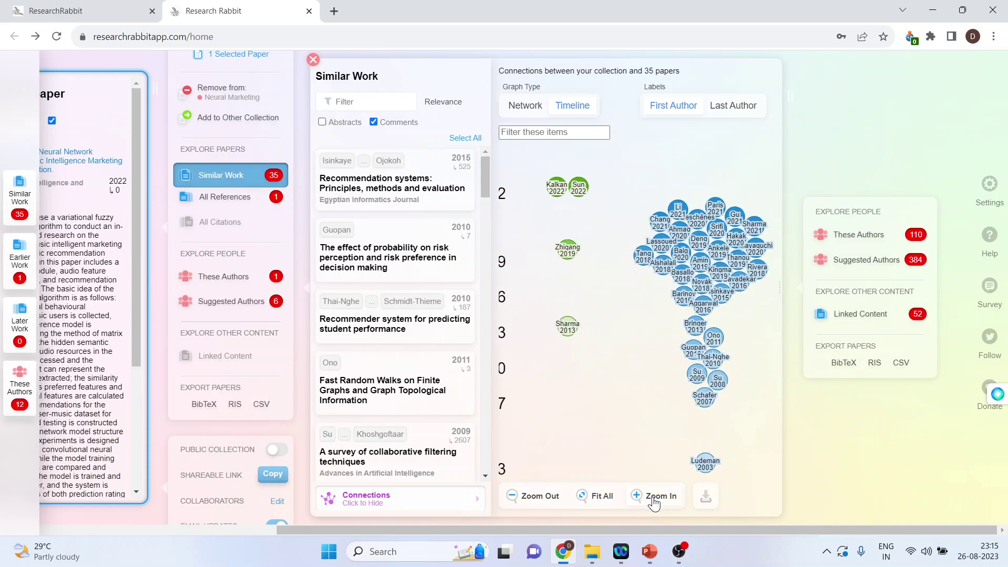
click(543, 501)
click(600, 497)
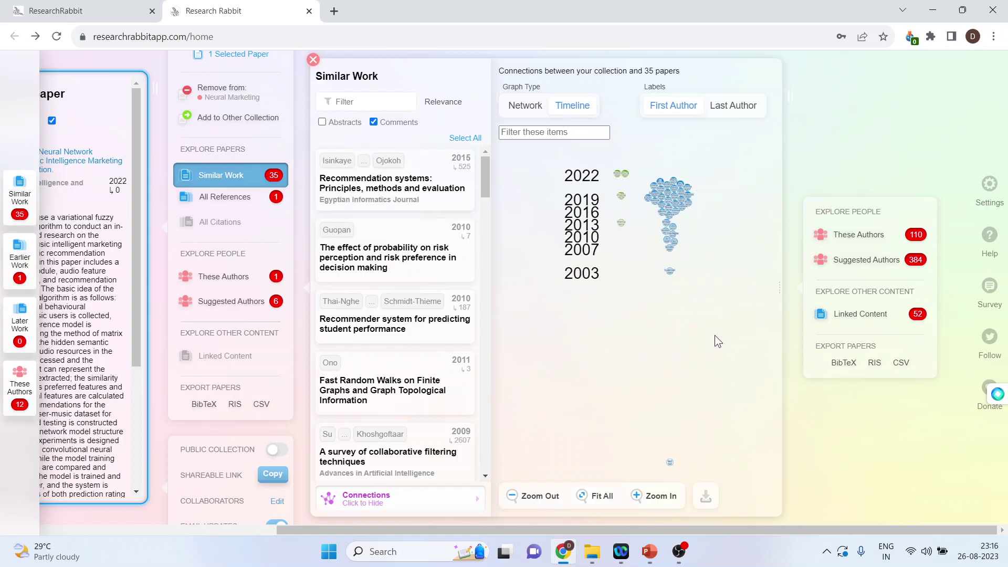
key(ctrl+0)
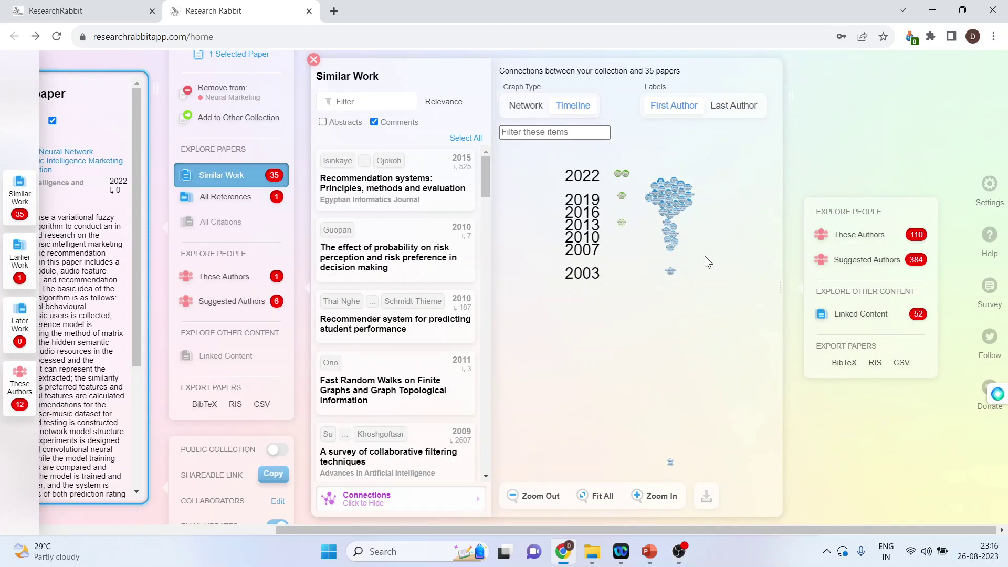
- Review the risk-perception paper's Earlier and Later Work (0 papers), close the results, and zoom to 90%
click(398, 259)
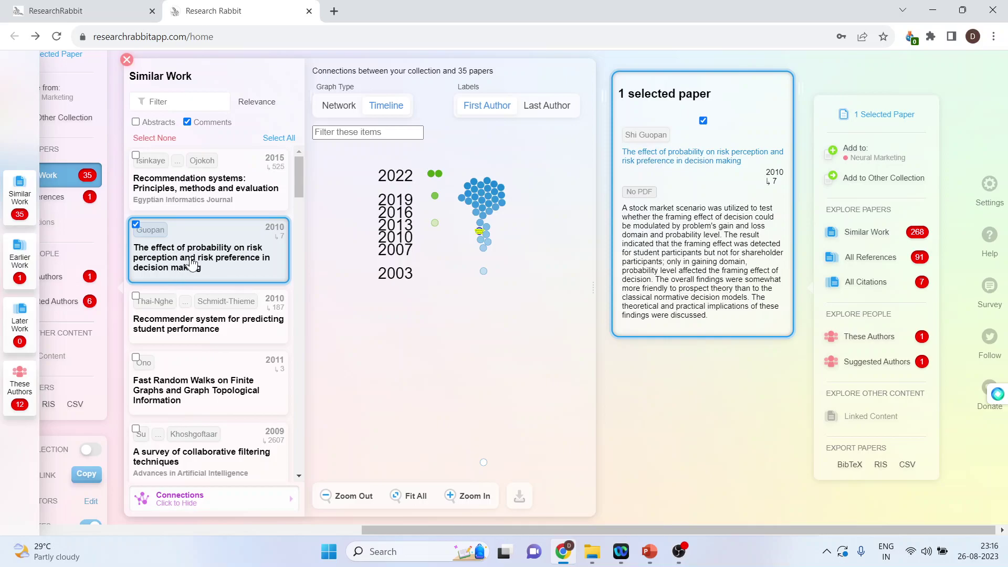
click(19, 266)
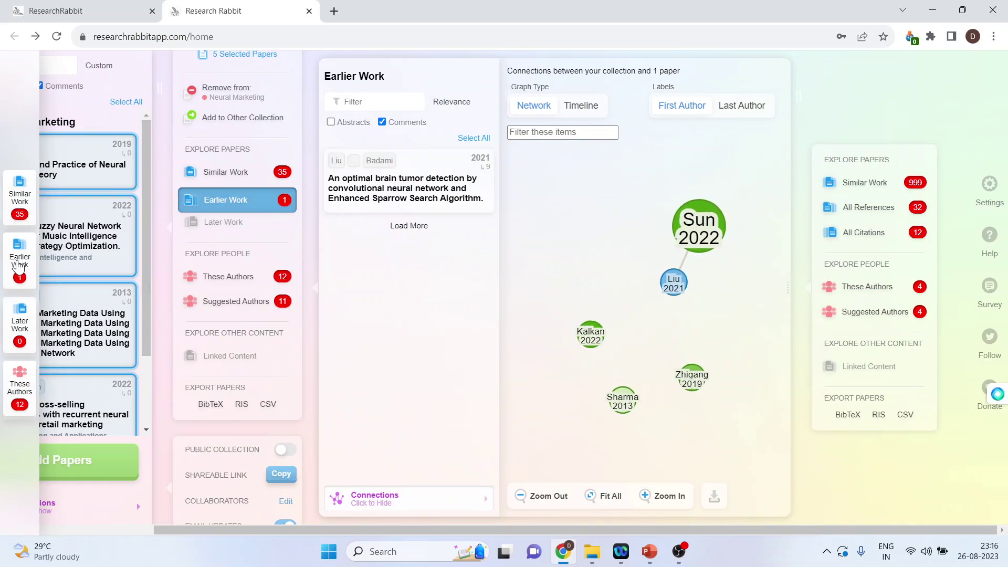
click(16, 342)
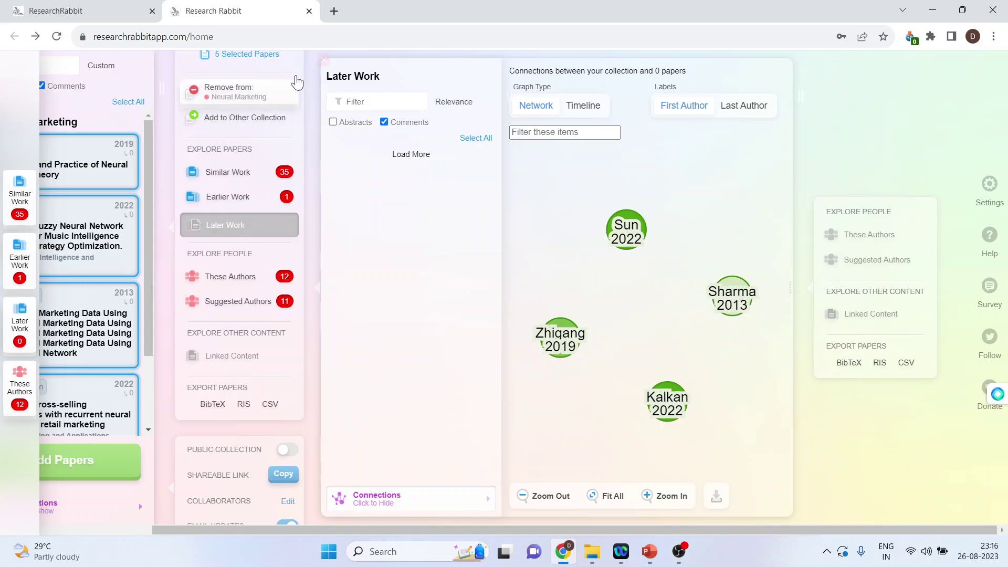
click(323, 59)
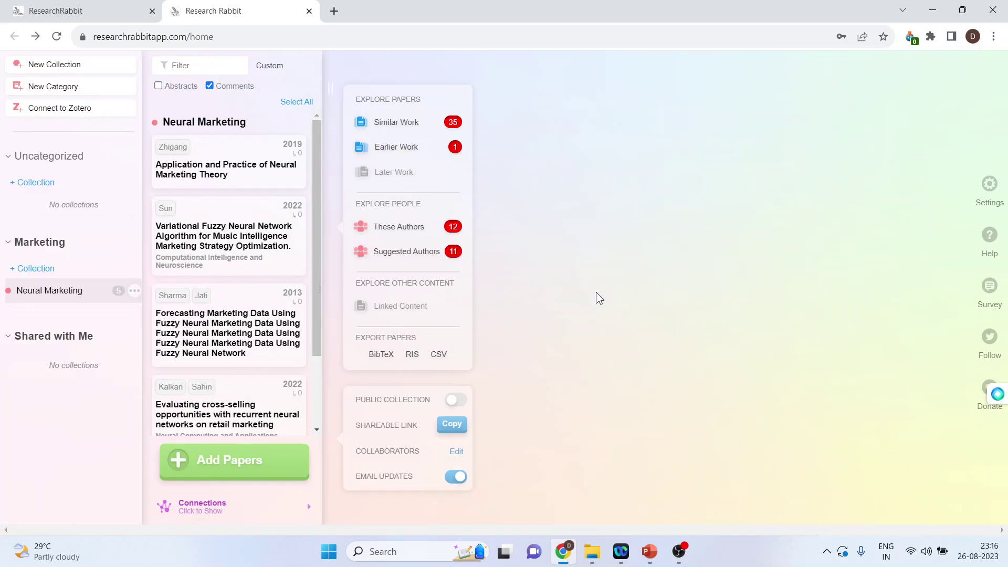
key(ctrl+minus)
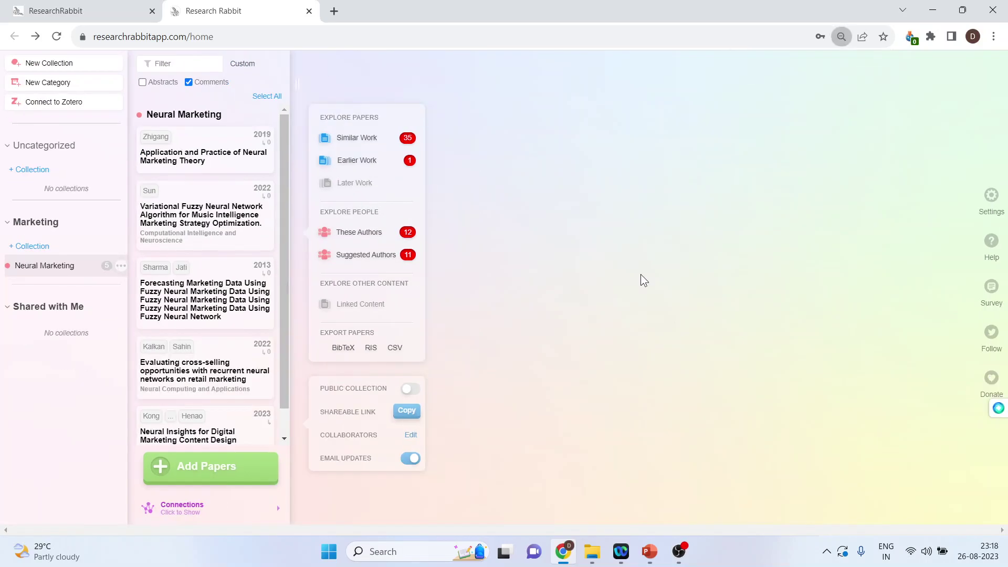
click(364, 237)
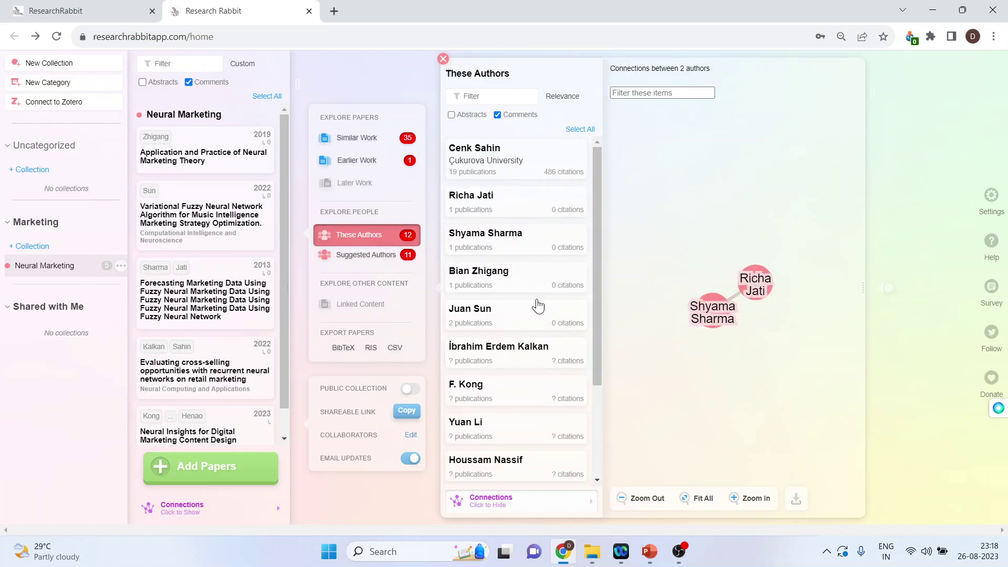
click(480, 153)
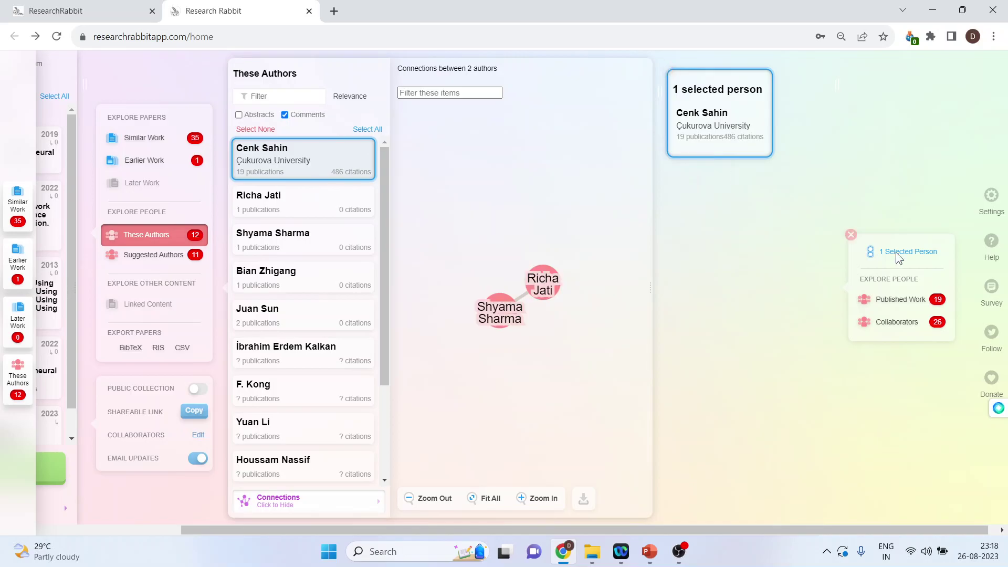
click(907, 306)
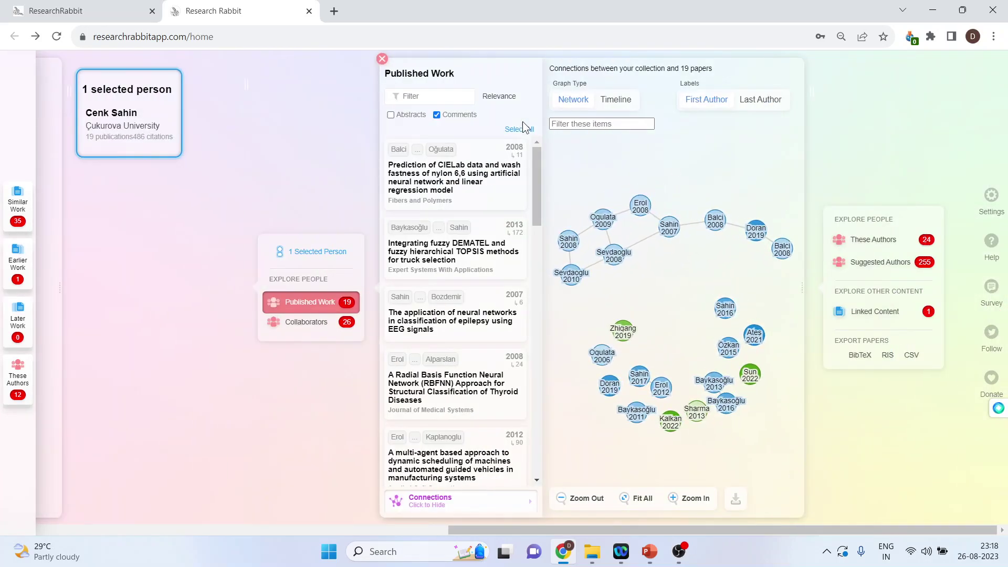
click(383, 59)
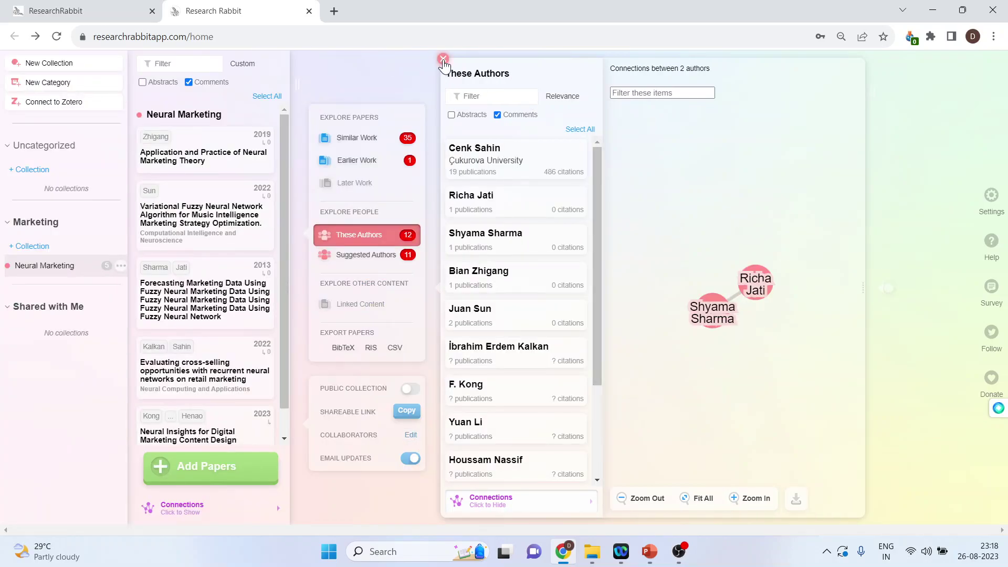
click(443, 59)
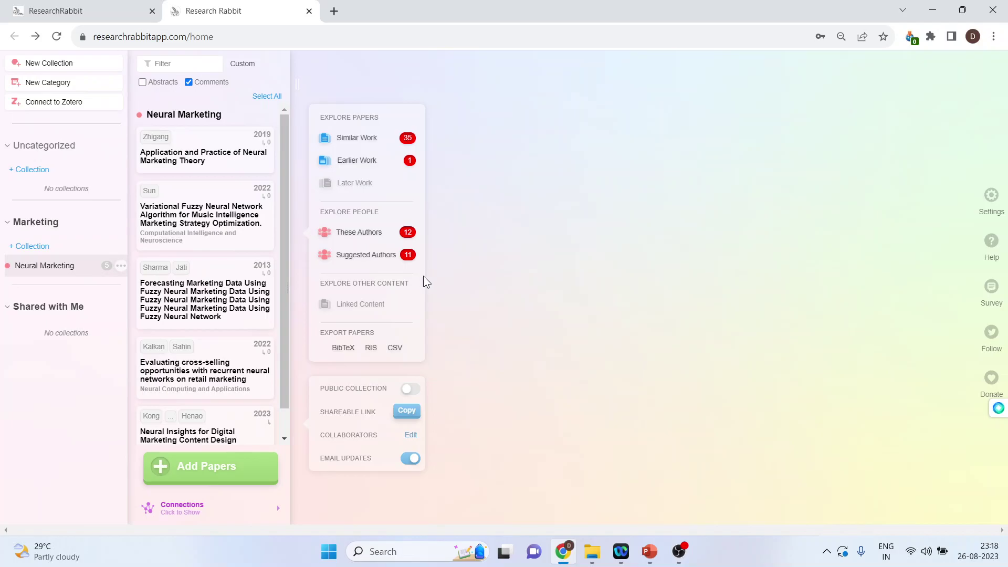
click(371, 260)
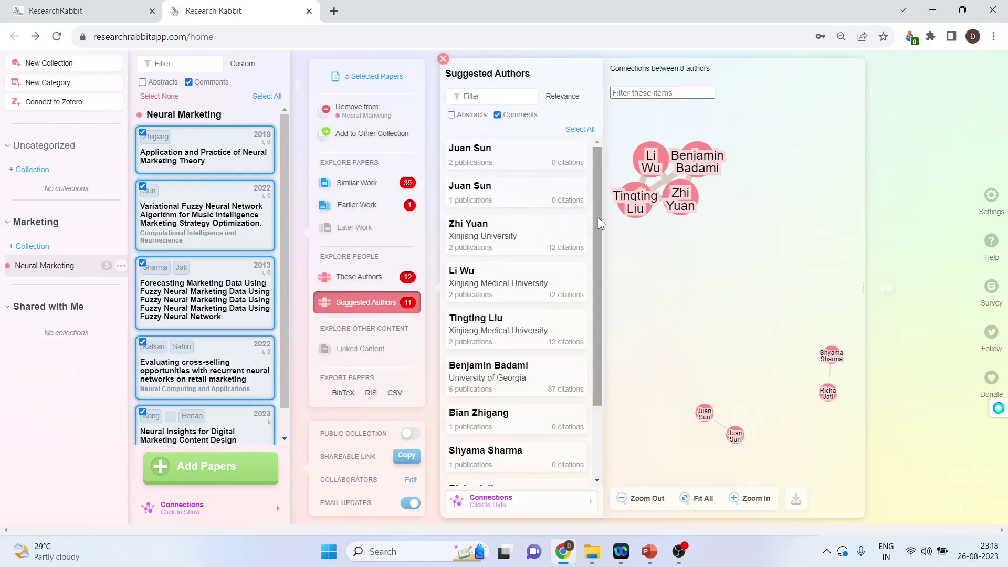
click(655, 159)
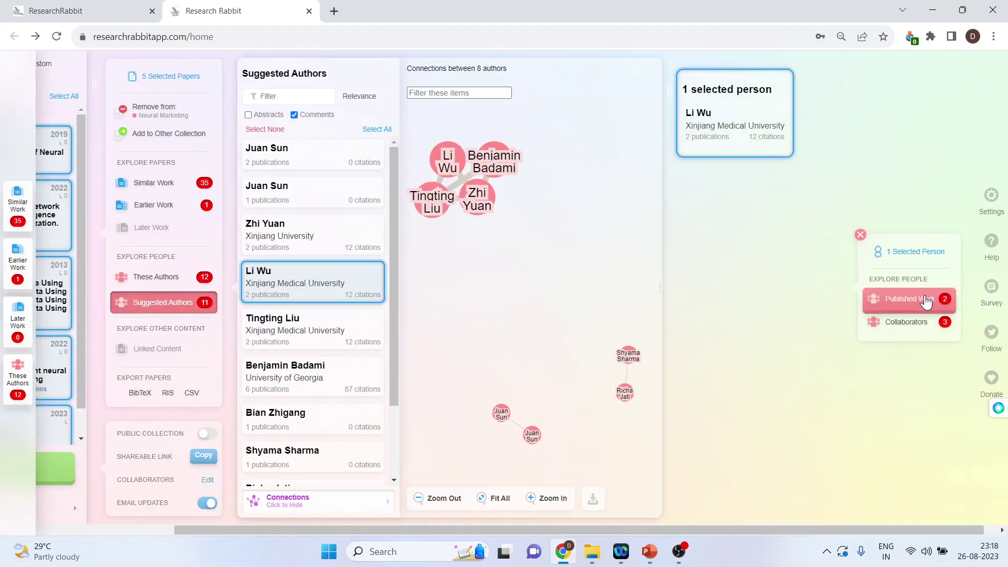
click(914, 324)
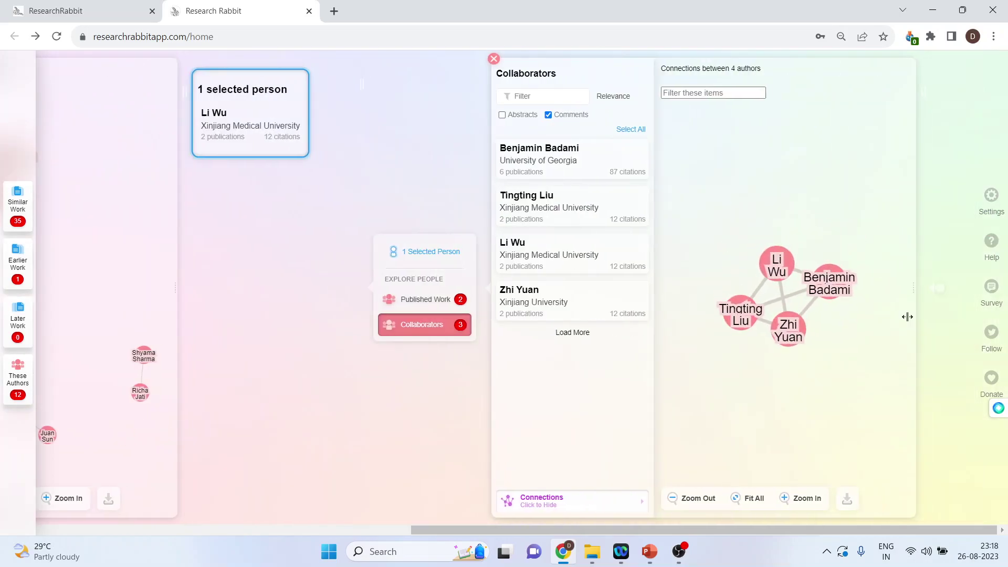
click(494, 59)
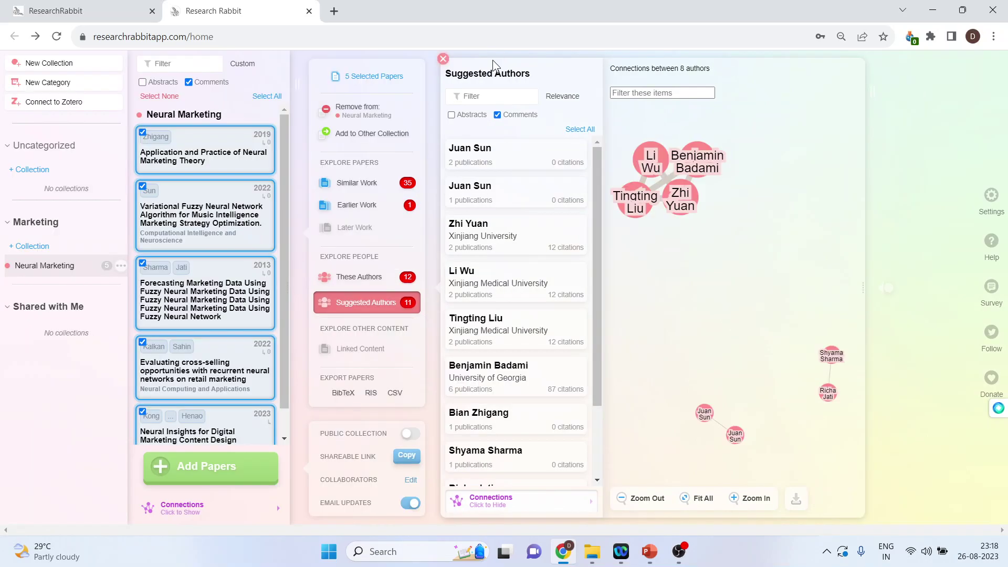
click(443, 59)
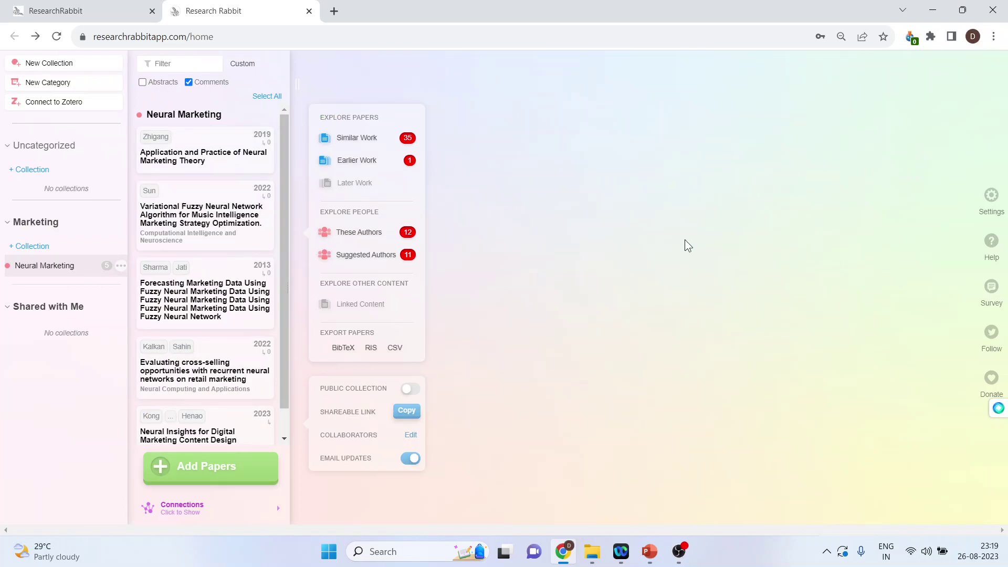
- Export the Neural Marketing papers as a CSV file and open the download in Excel
scroll(282, 388, down, 1)
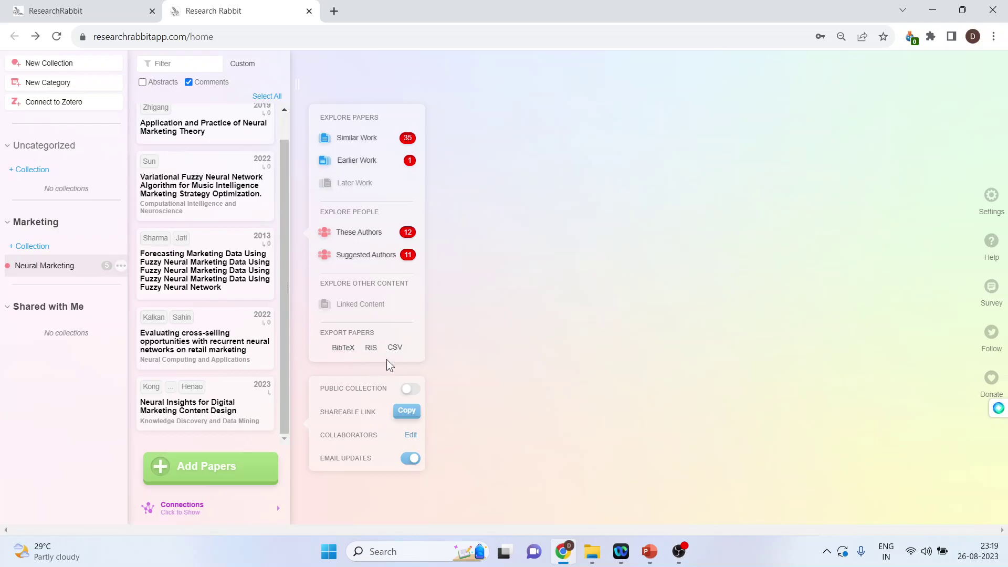
click(401, 349)
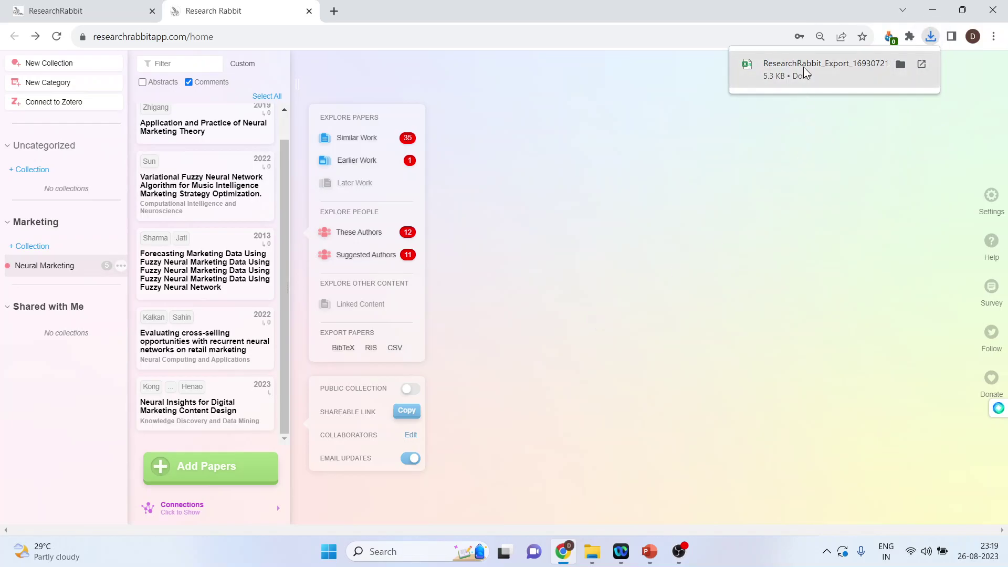
click(804, 68)
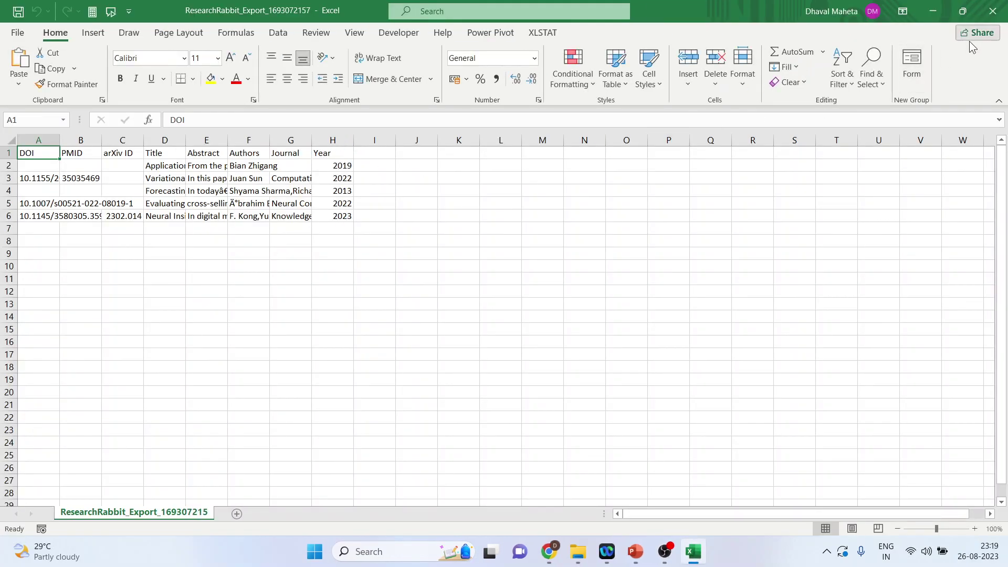
- Close the Excel window showing the five-paper CSV export
click(992, 11)
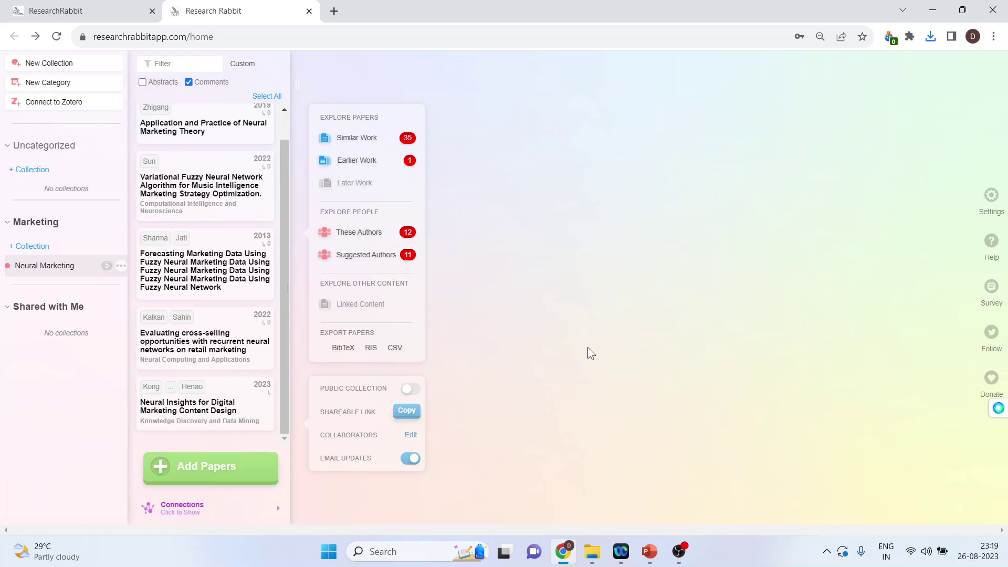
key(ctrl+minus)
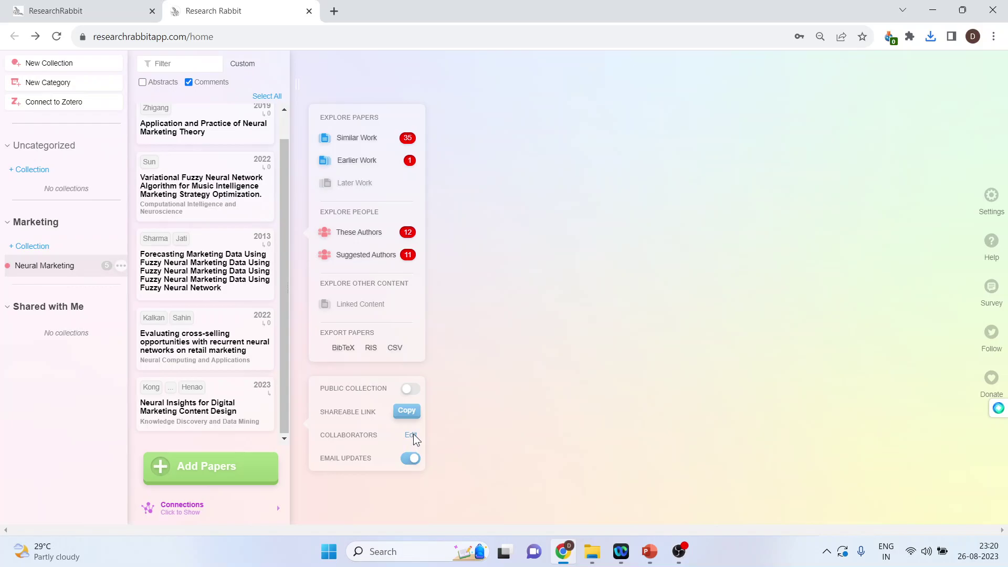
click(413, 435)
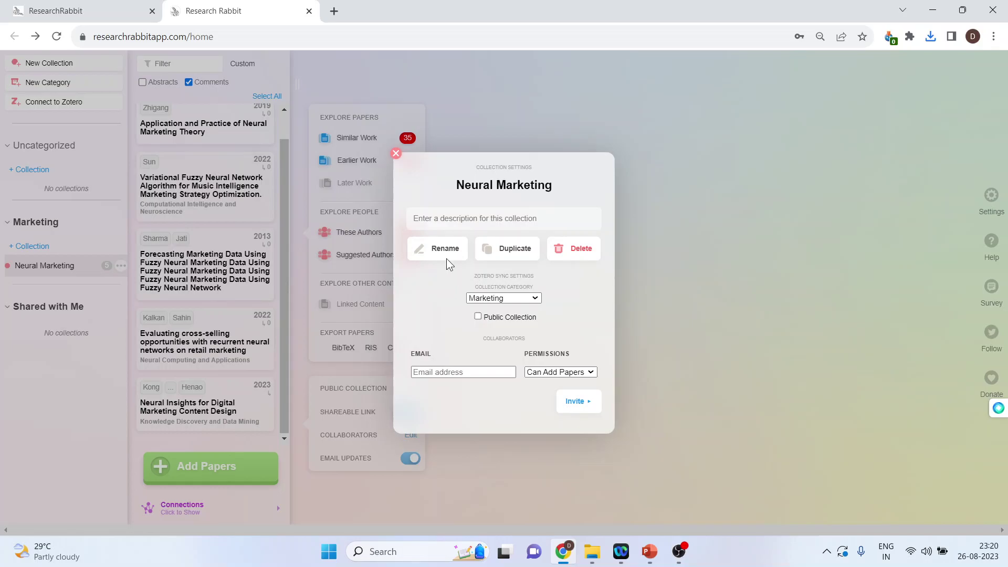
click(396, 153)
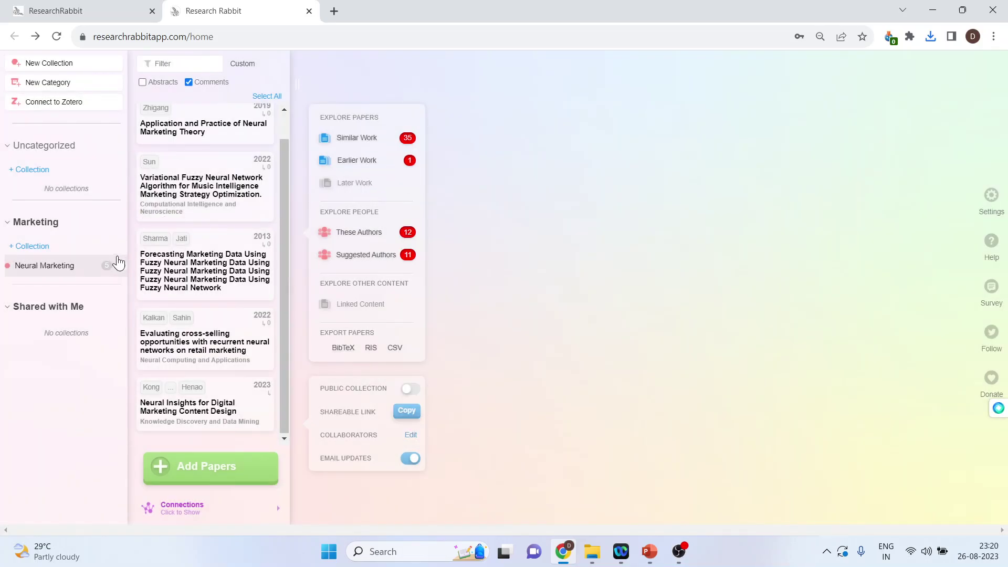
- Reopen the Neural Marketing settings, keep the category as Marketing, and select the collaborator email field
click(121, 267)
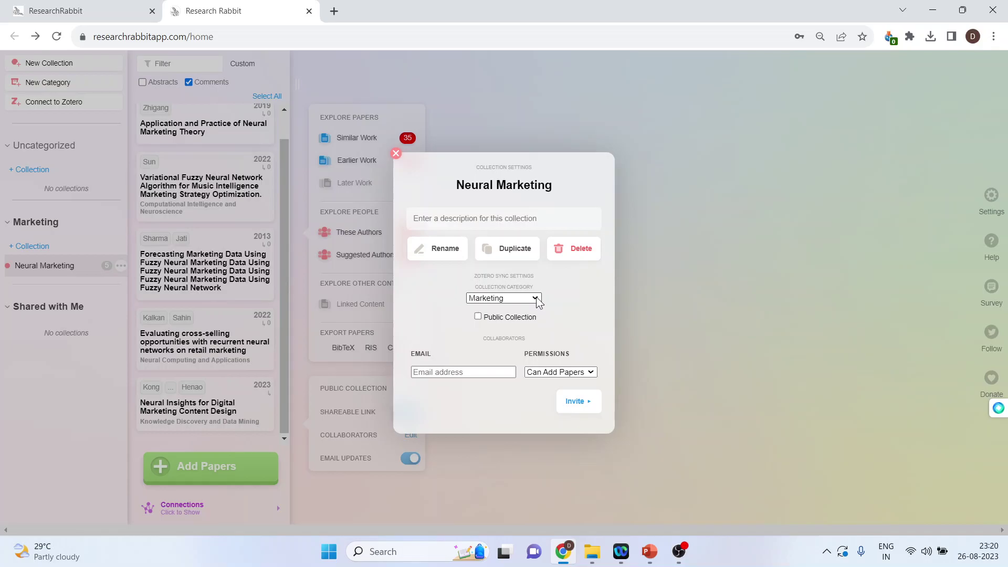
click(536, 299)
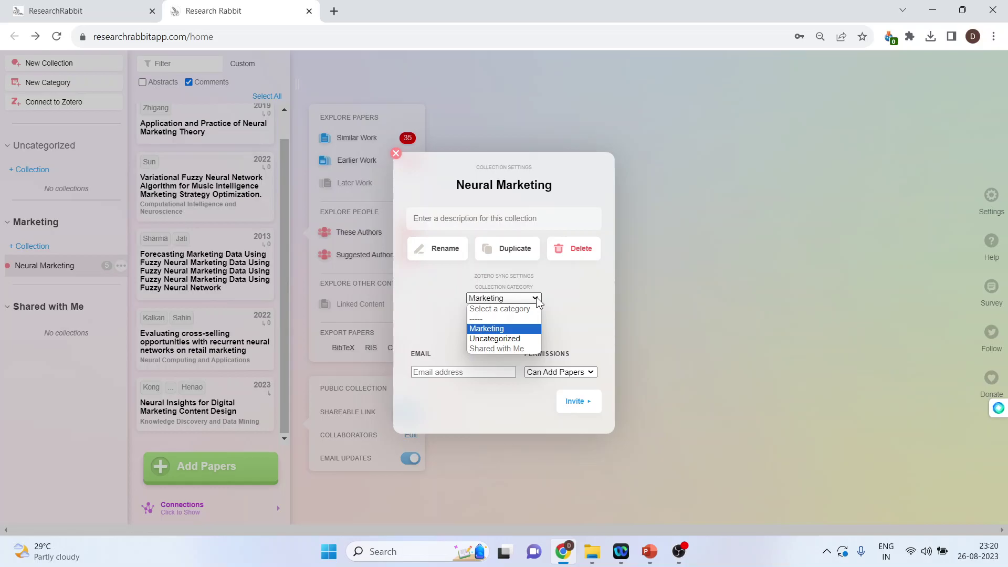
click(523, 329)
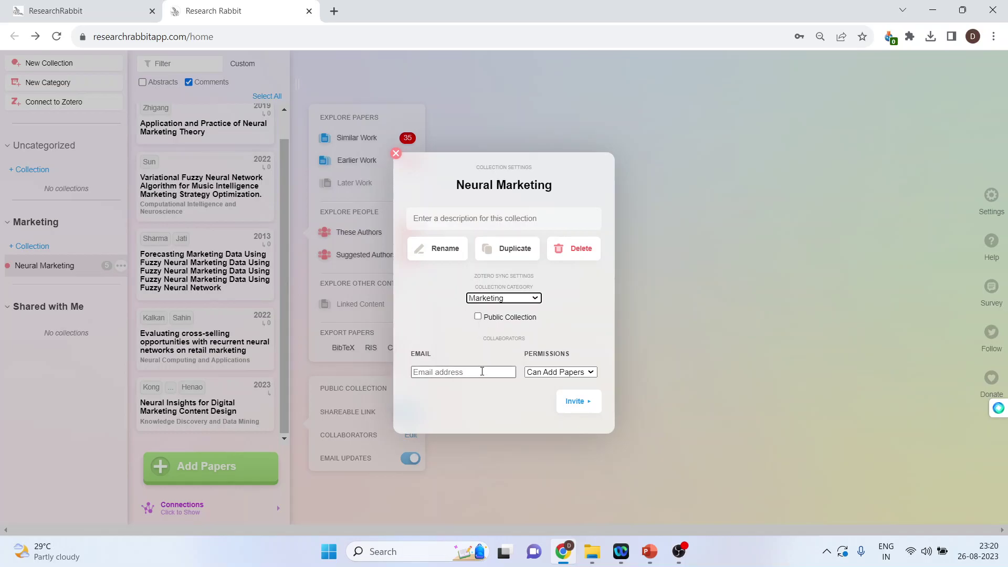
click(448, 371)
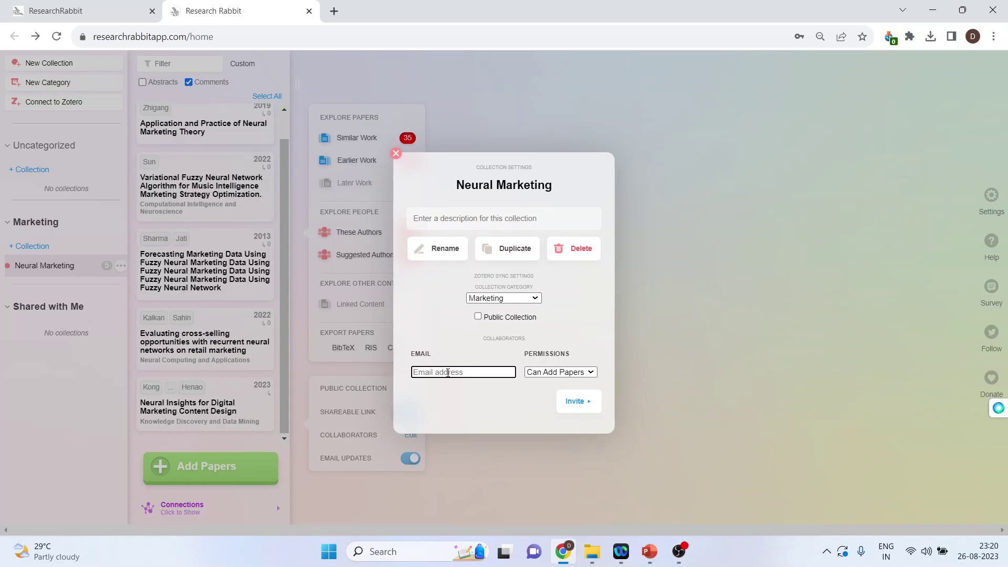
- Set collaborator permission to Read-Only, close the settings, and switch to PowerPoint
click(592, 373)
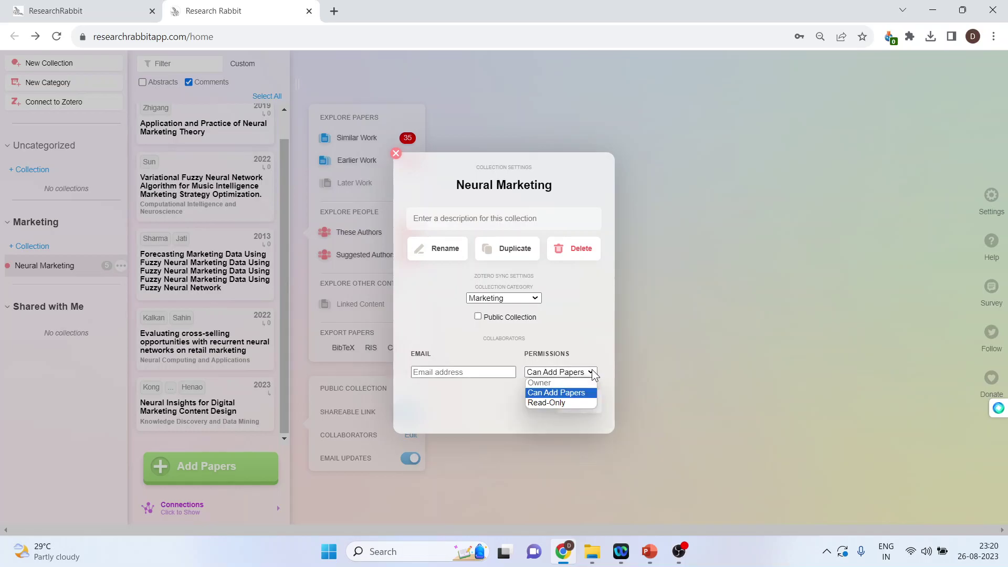
click(556, 403)
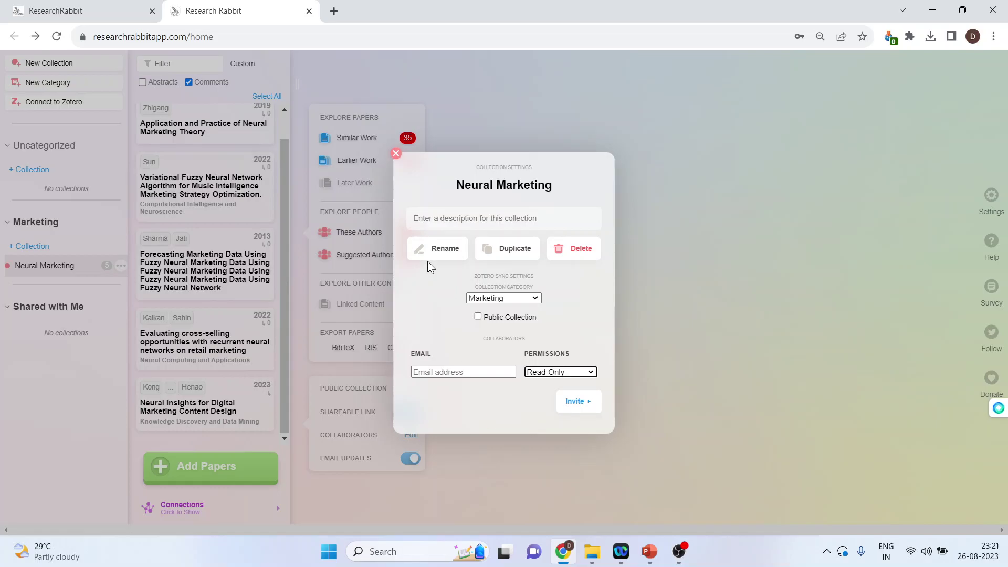
click(395, 154)
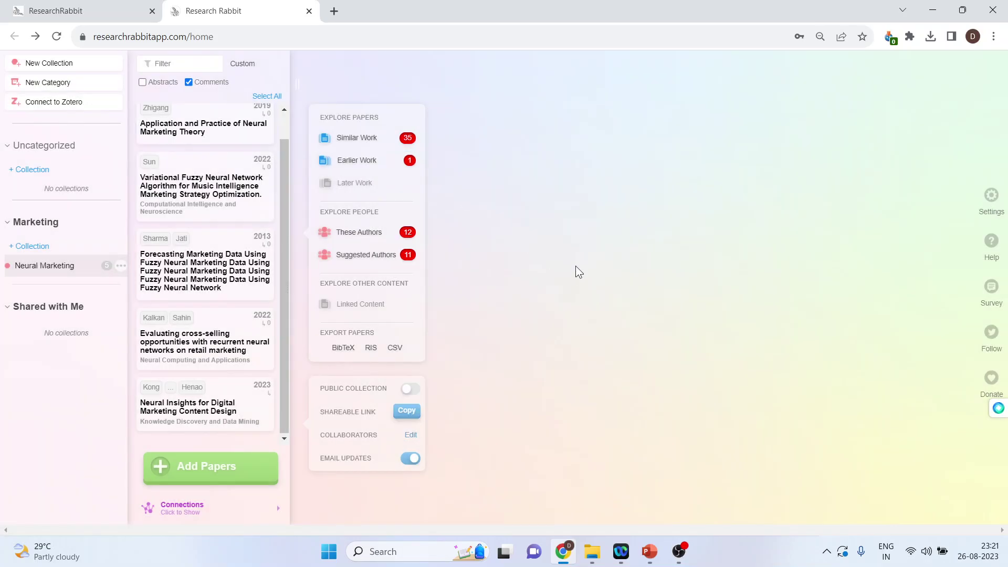
key(alt+Tab)
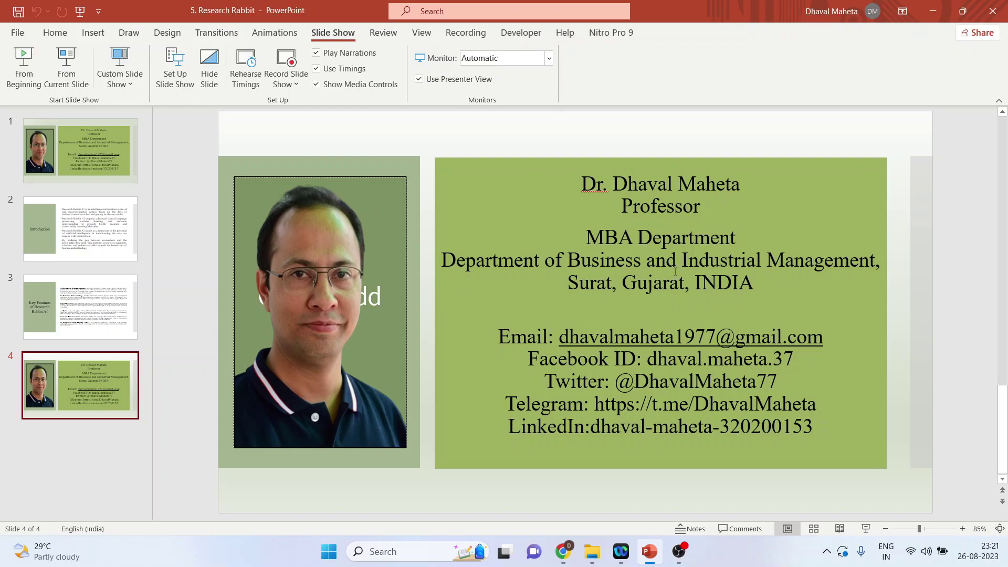